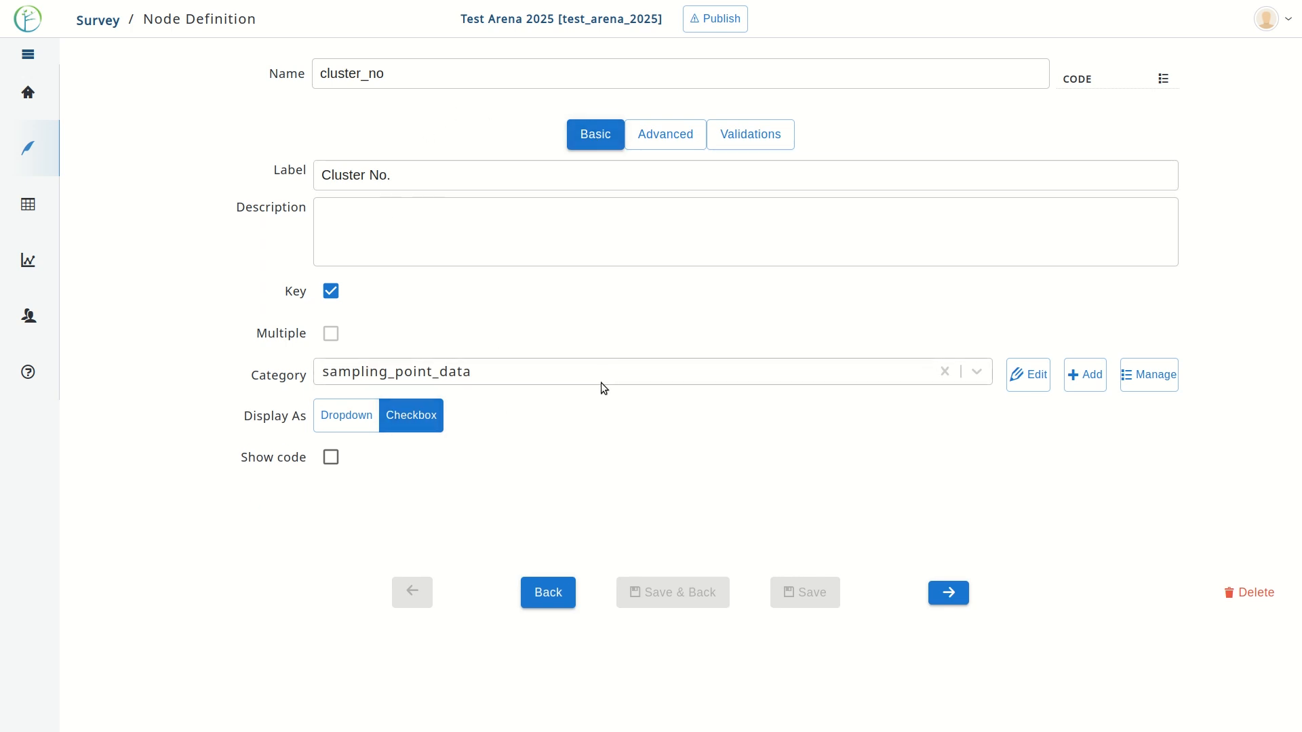
Open the sampling_point_data category used by Cluster No. and check which extra properties it defines.
{"action": "left_click", "coordinate": [1025, 377]}
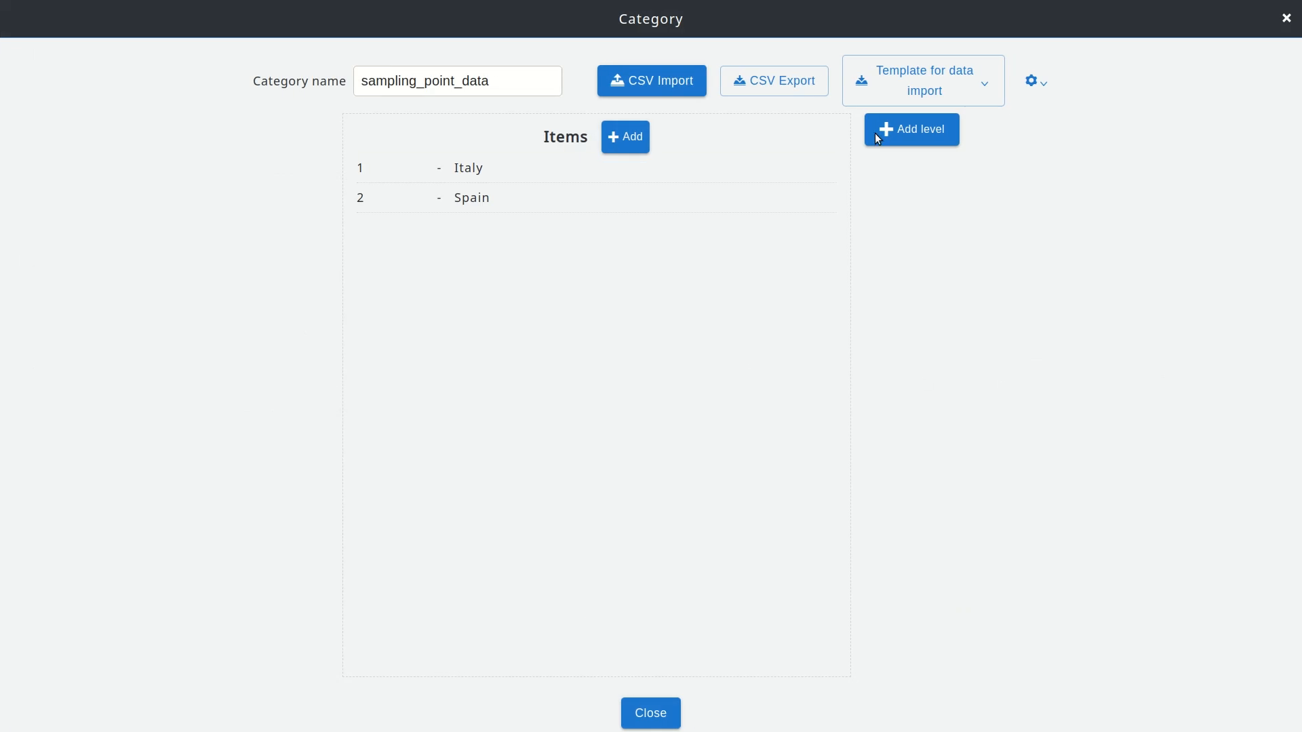
{"action": "left_click", "coordinate": [1031, 81]}
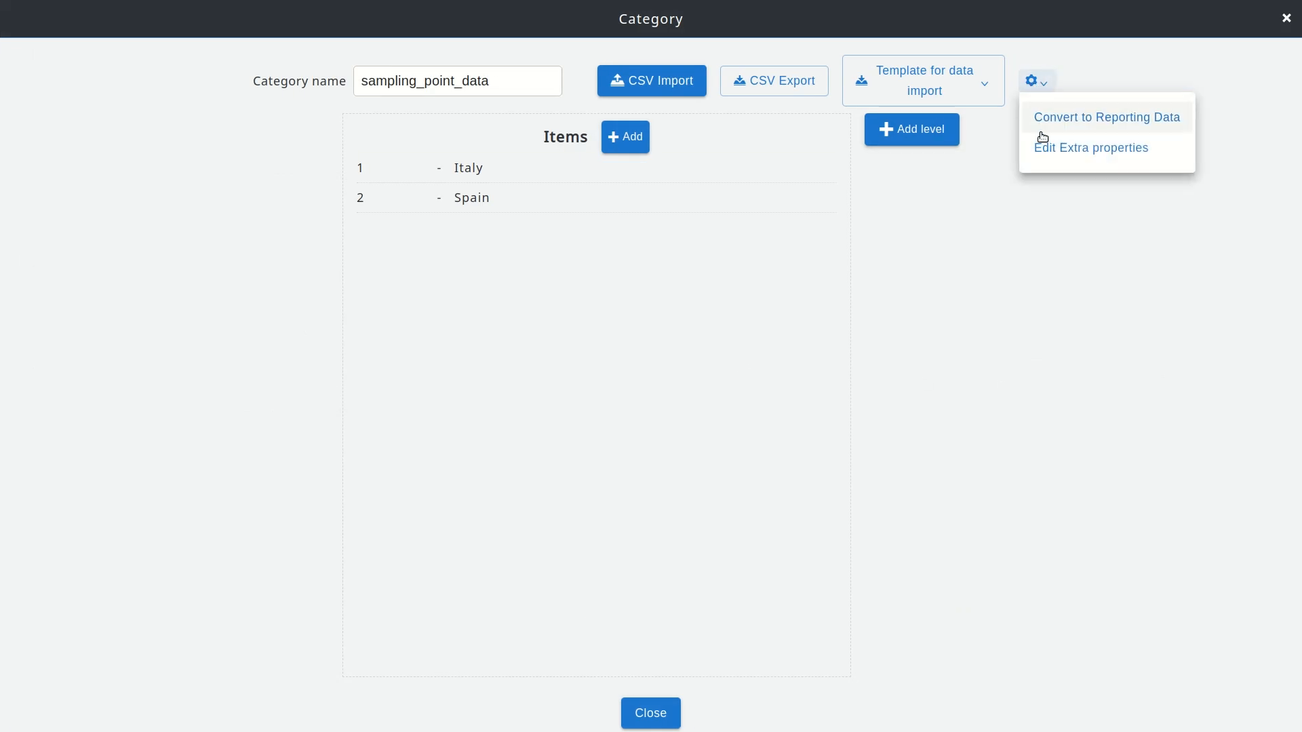
{"action": "left_click", "coordinate": [1093, 158]}
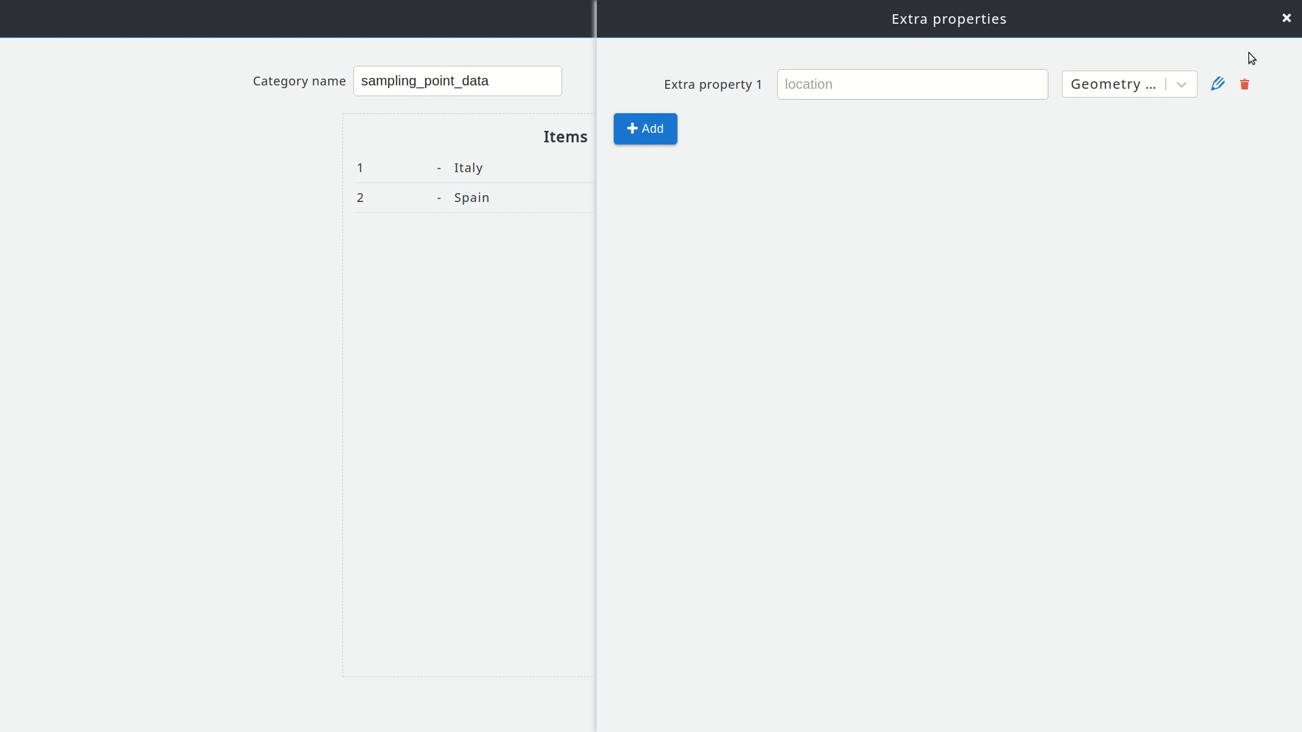
{"action": "left_click", "coordinate": [1285, 20]}
Examine the location coordinates of the Italy and Spain category items, and return to the form designer.
{"action": "left_click", "coordinate": [543, 180]}
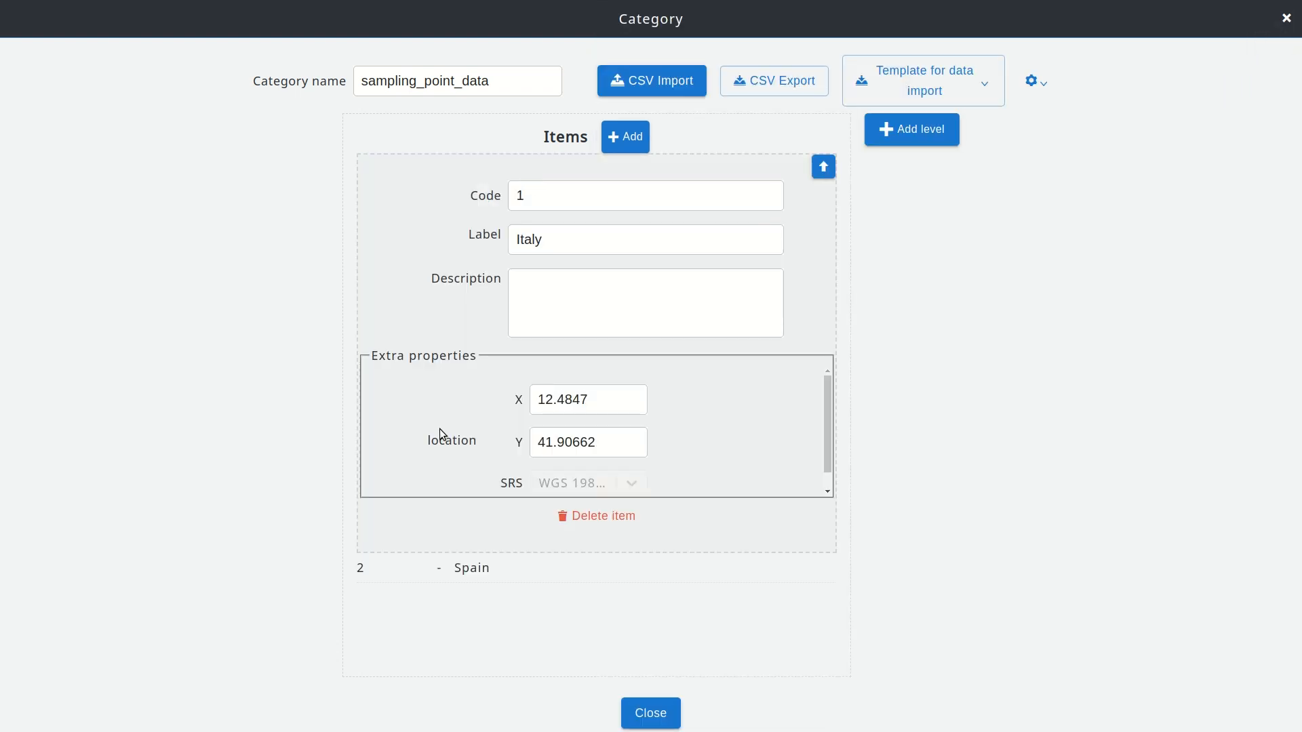
{"action": "left_click", "coordinate": [434, 574]}
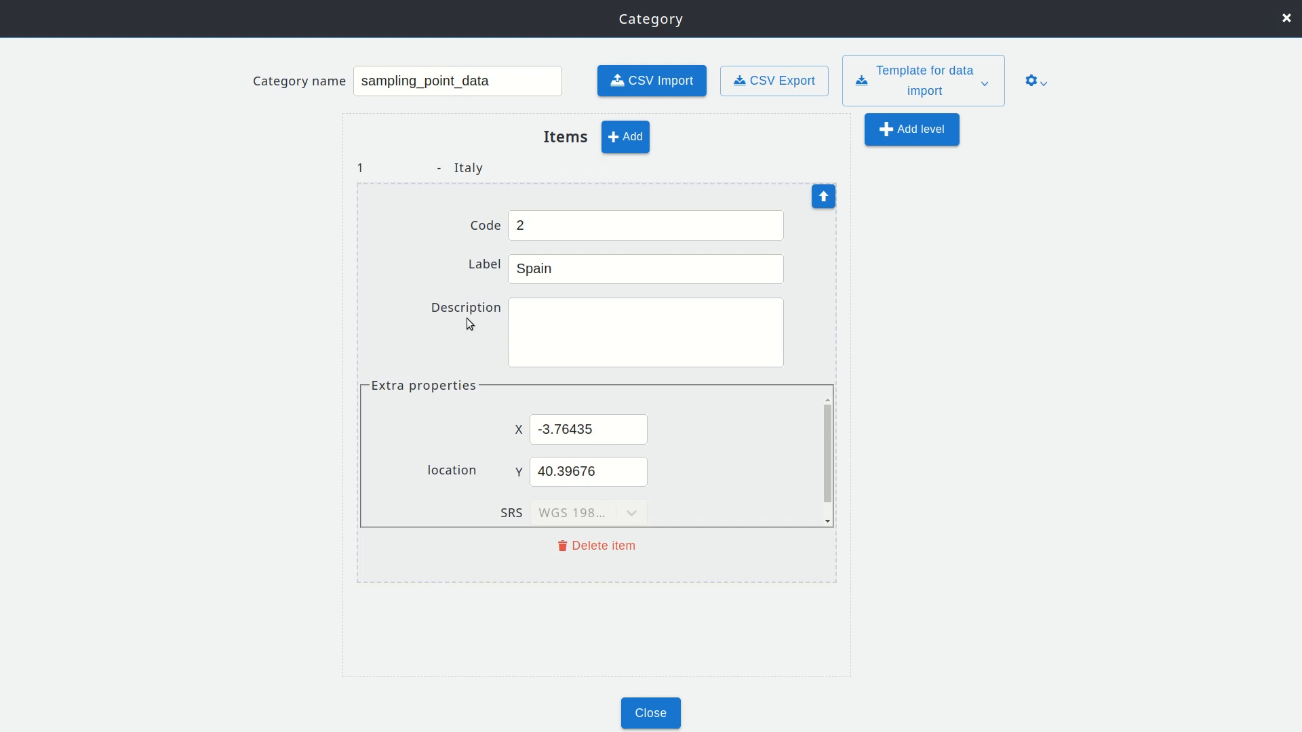
{"action": "left_click", "coordinate": [482, 169]}
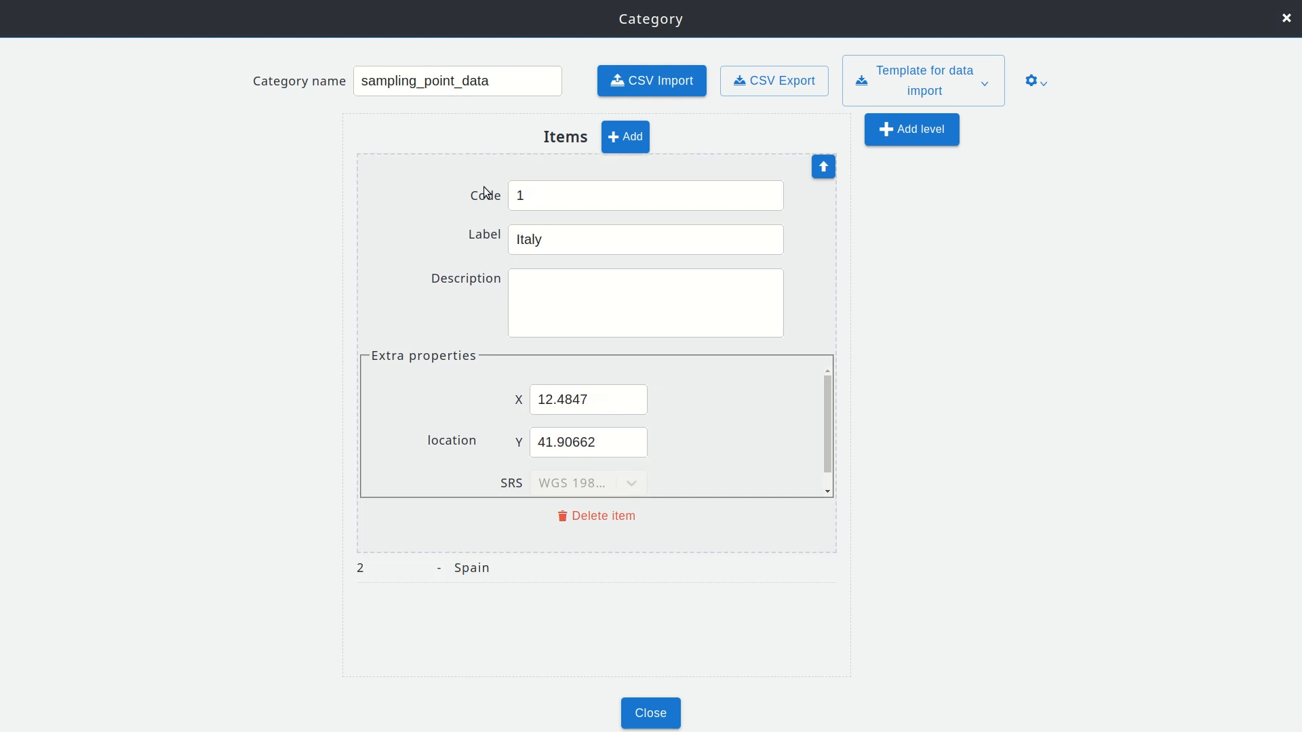
{"action": "left_click", "coordinate": [435, 582]}
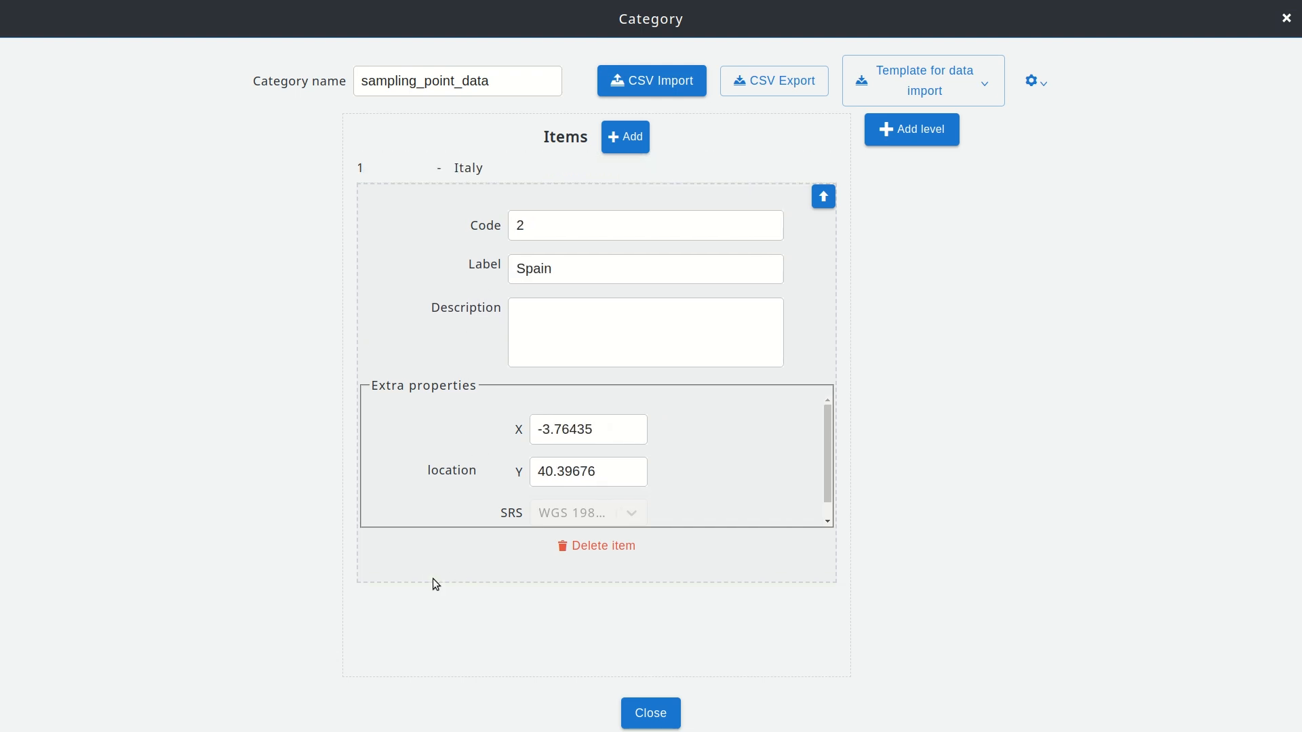
{"action": "left_click", "coordinate": [651, 713]}
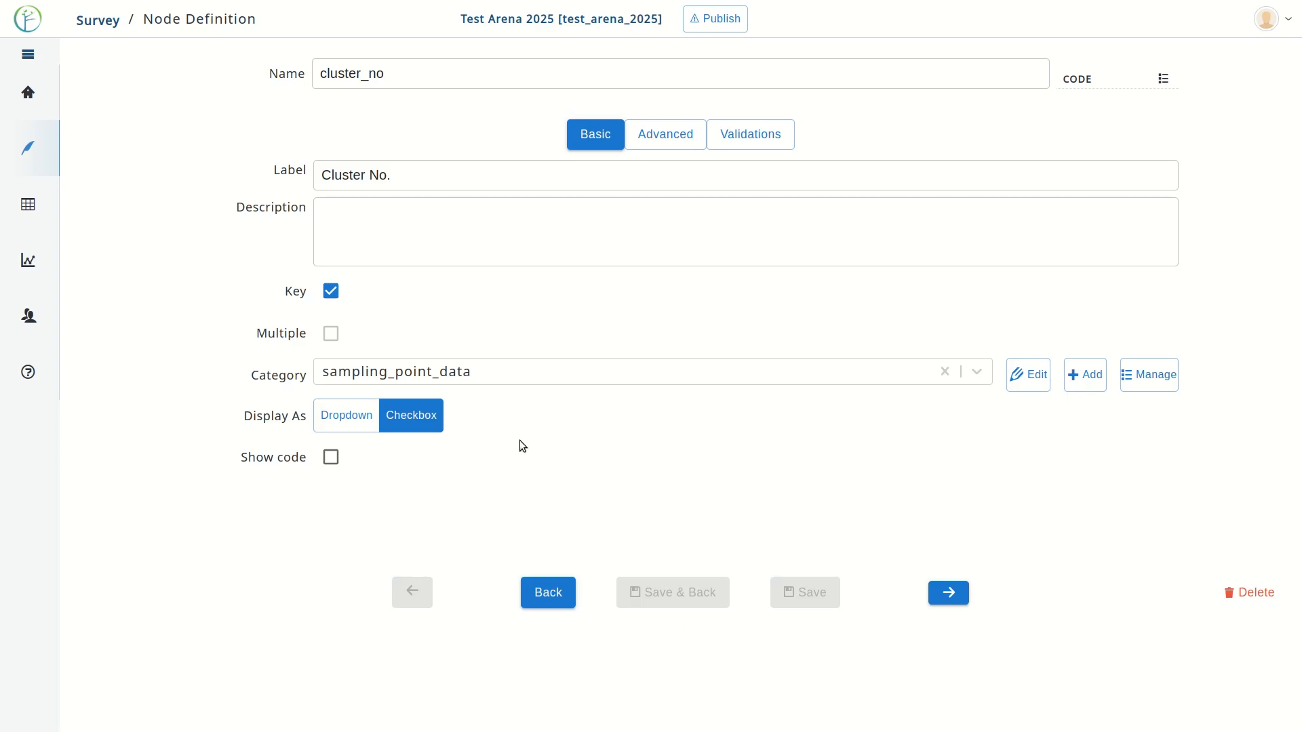
{"action": "left_click", "coordinate": [549, 593]}
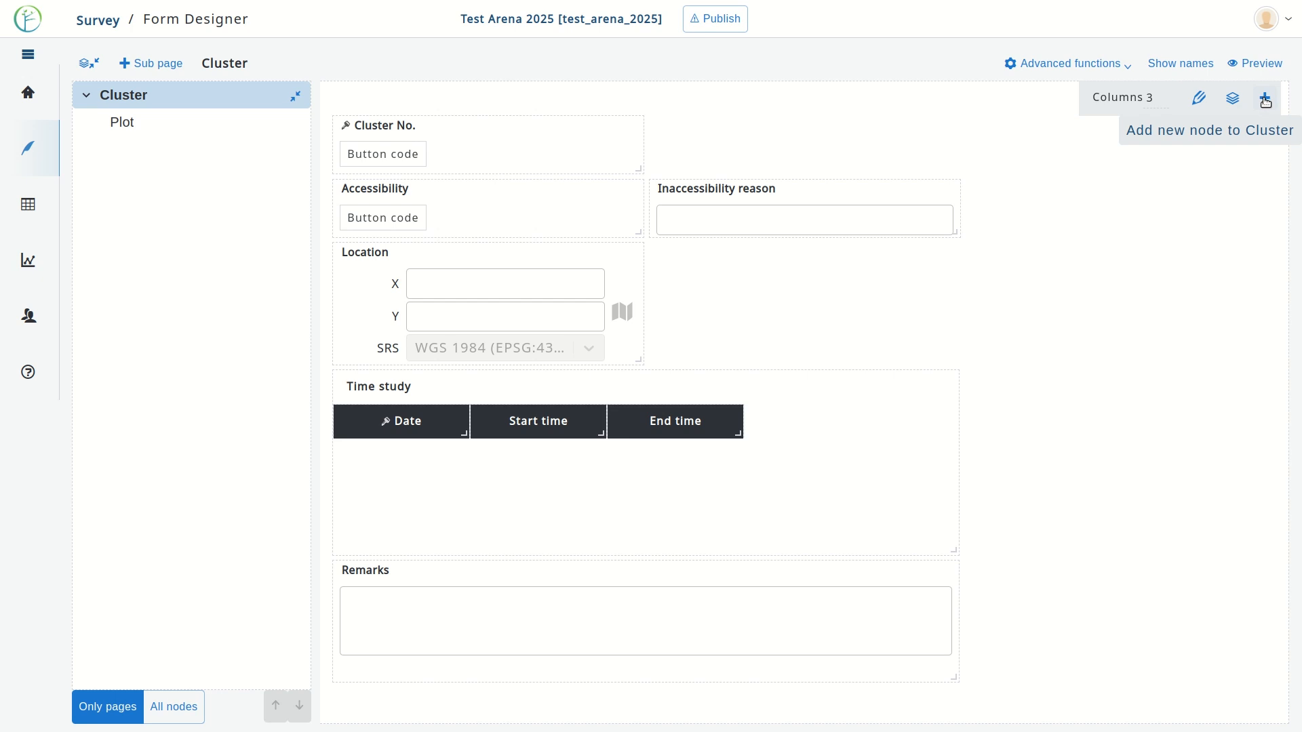
Add a coordinate attribute named cluster_expected_location to the Cluster form and make it read-only.
{"action": "left_click", "coordinate": [1265, 99]}
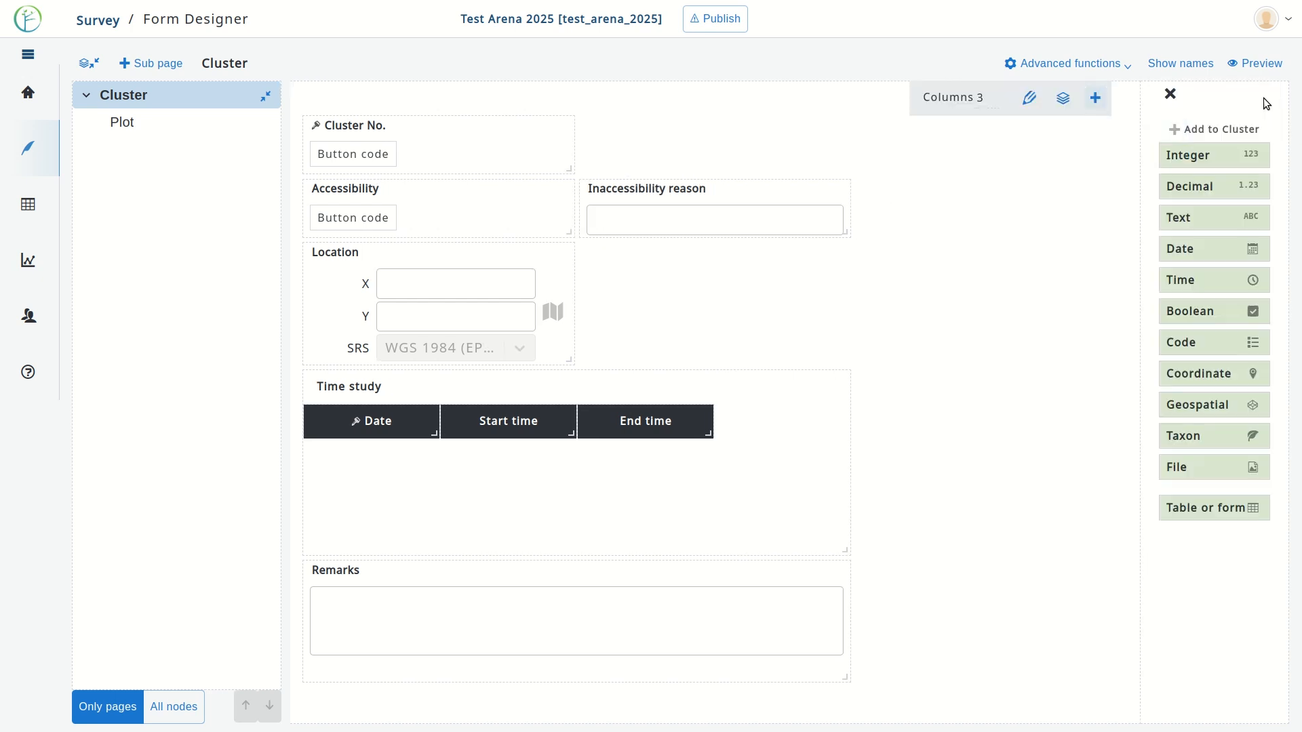
{"action": "left_click", "coordinate": [1191, 375]}
{"action": "left_click", "coordinate": [349, 80]}
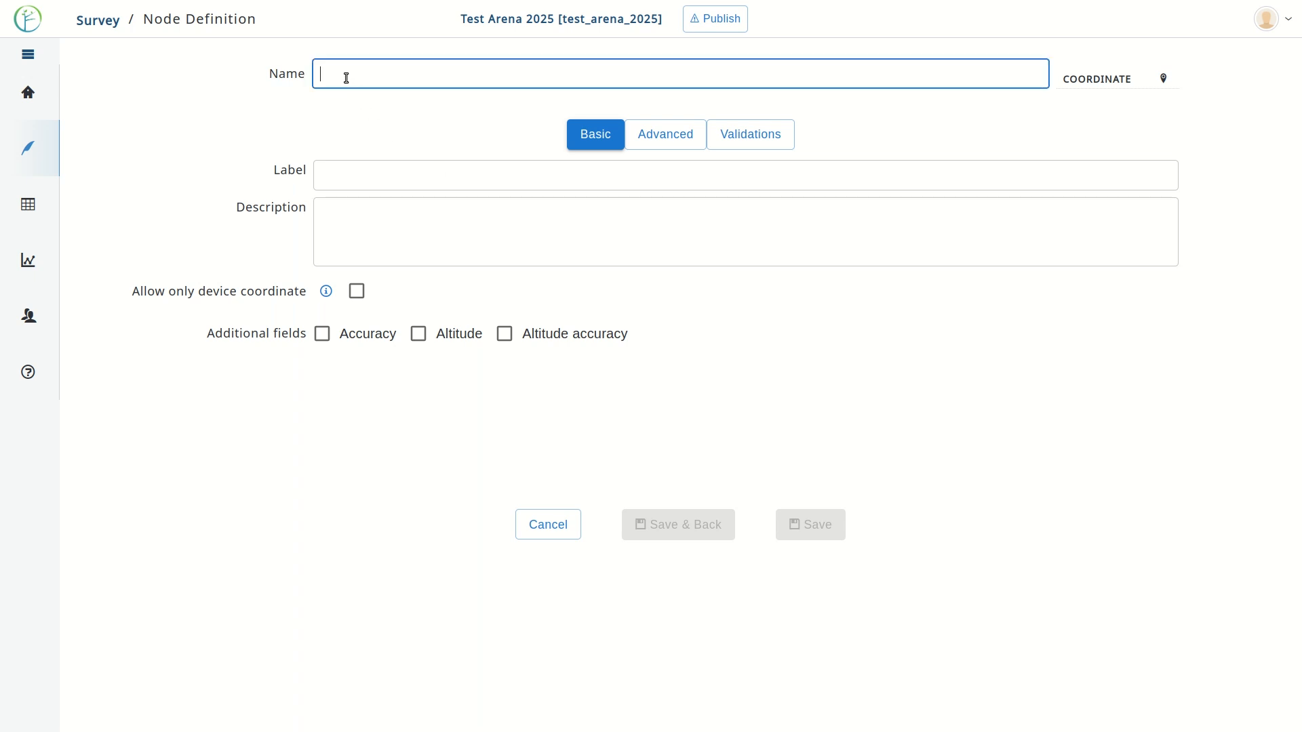
{"action": "type", "text": "exp"}
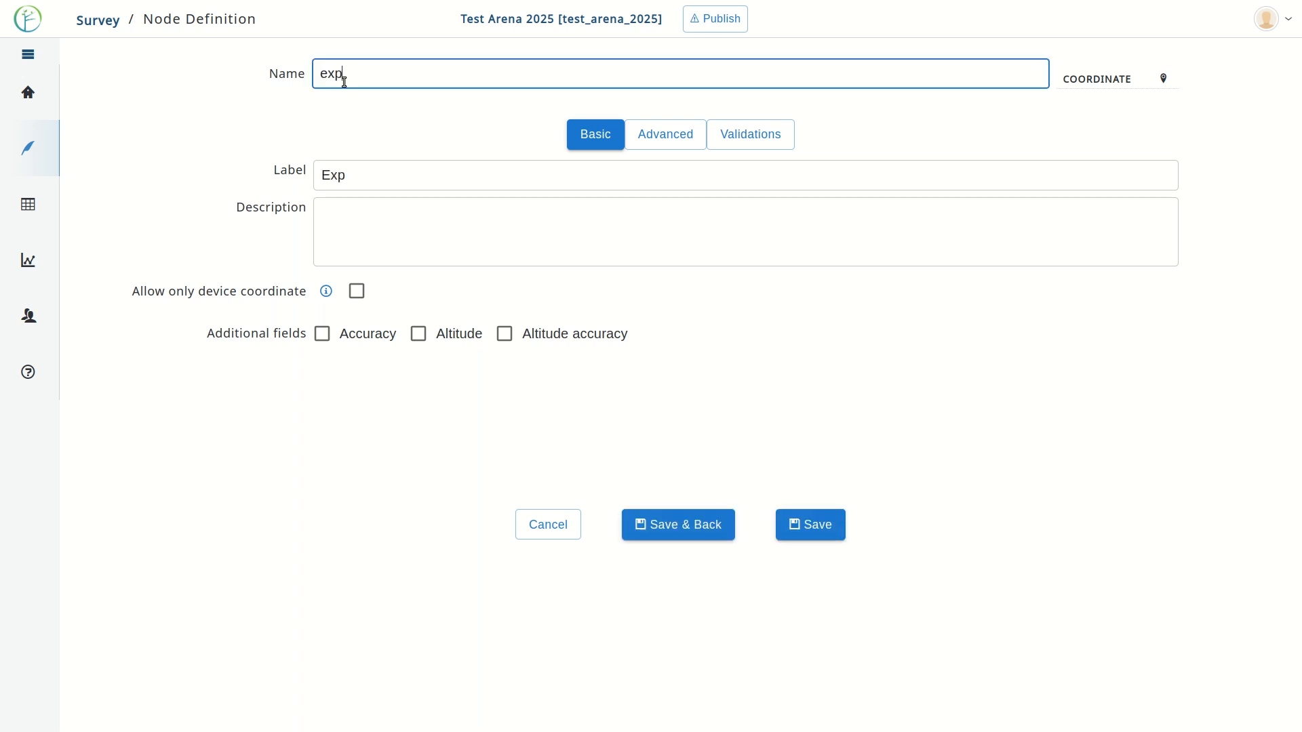
{"action": "type", "text": "ected_location"}
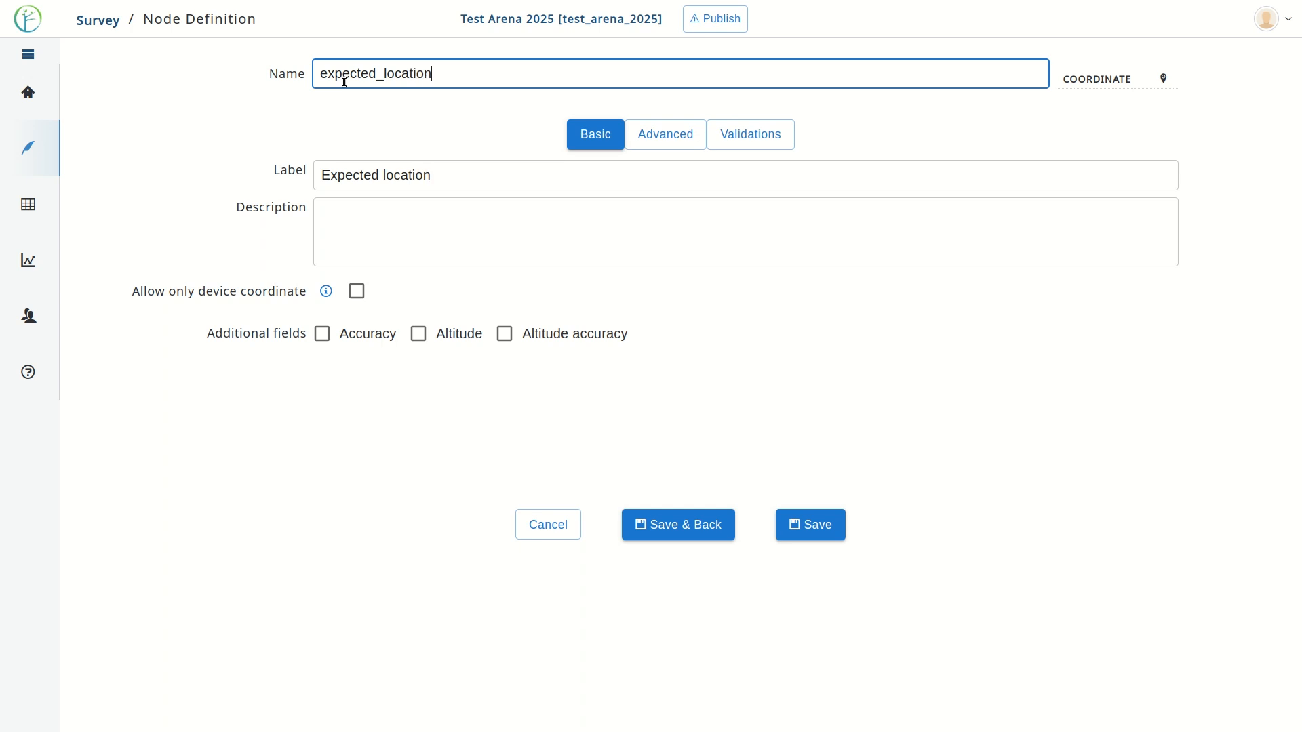
{"action": "type", "text": "cluster_"}
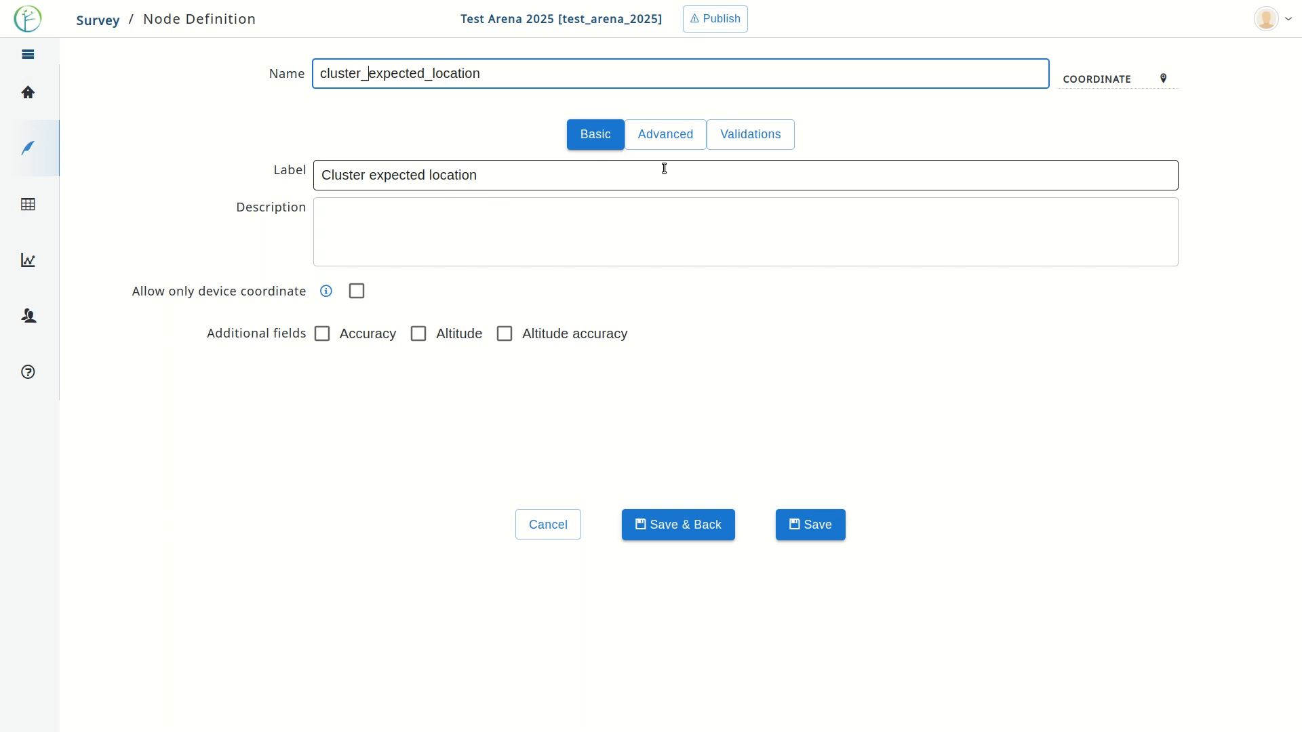
{"action": "left_click", "coordinate": [689, 147]}
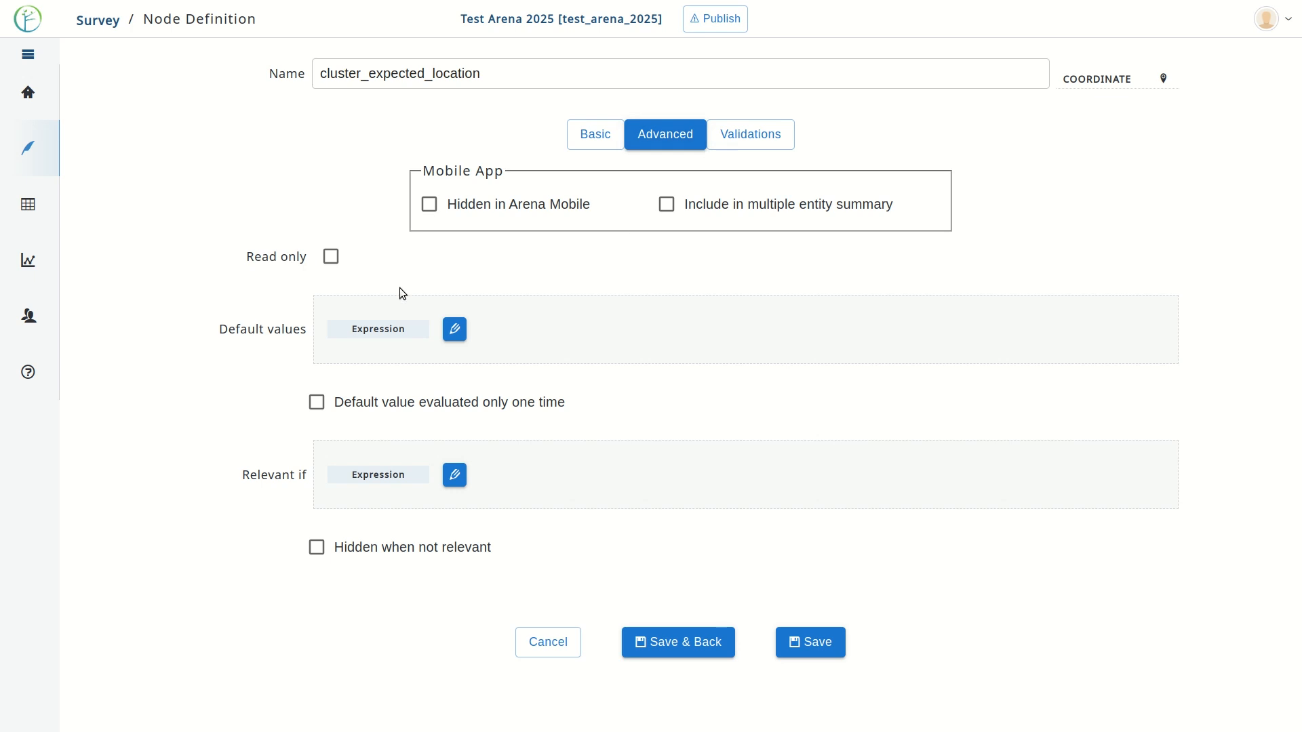
{"action": "left_click", "coordinate": [331, 259]}
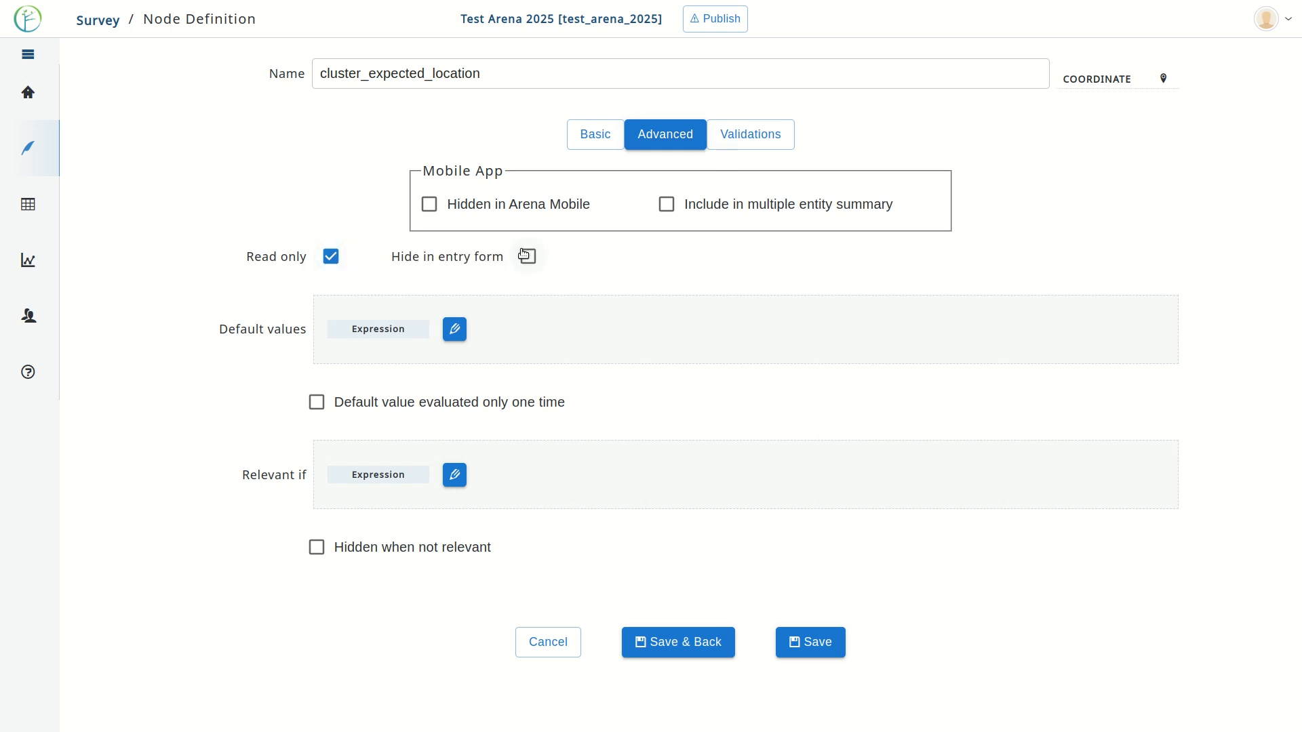
Start a default value expression for cluster_expected_location using the categoryItemProp function.
{"action": "left_click", "coordinate": [455, 331]}
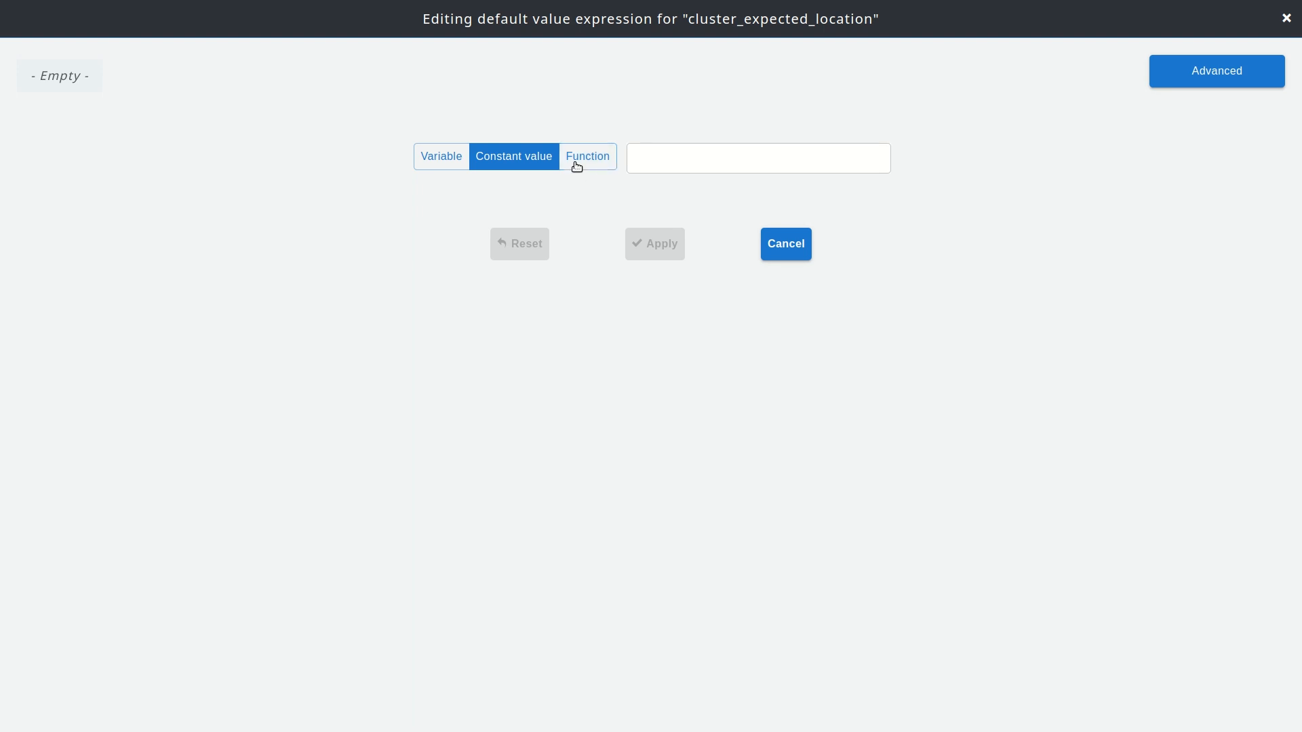
{"action": "left_click", "coordinate": [596, 165]}
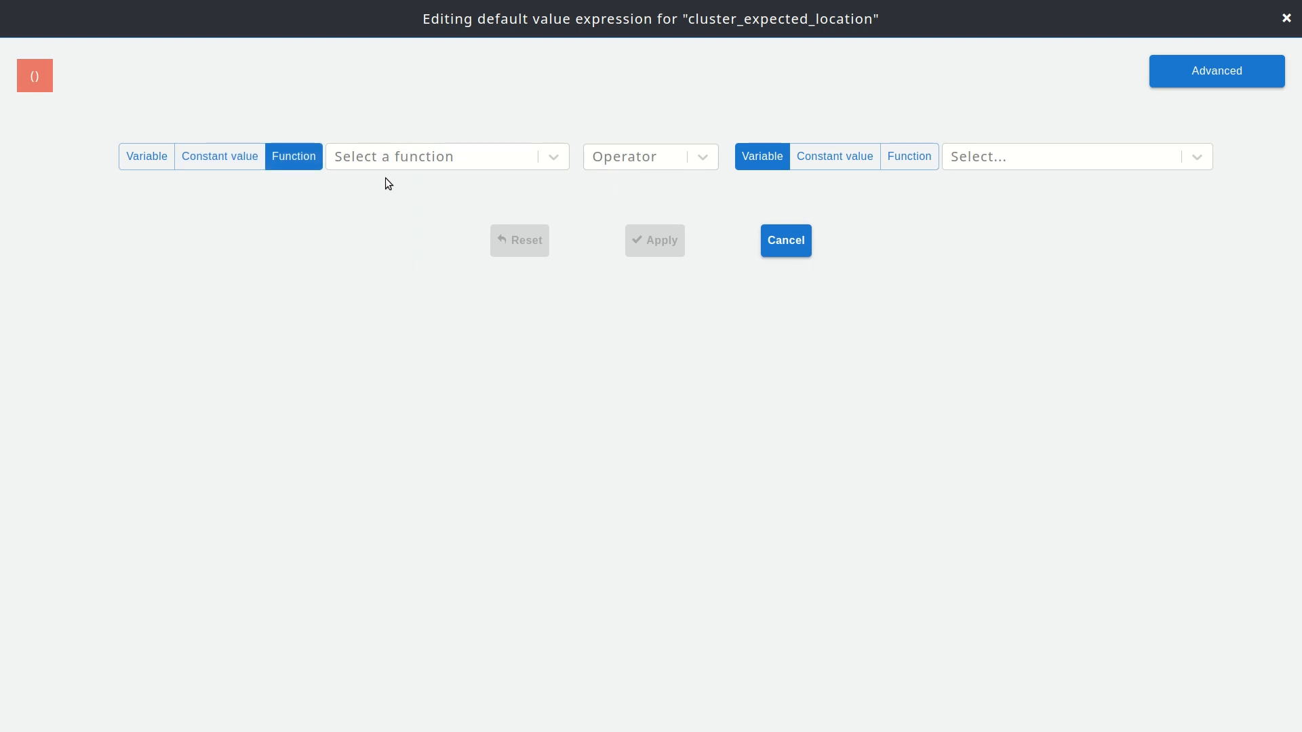
{"action": "left_click", "coordinate": [436, 161]}
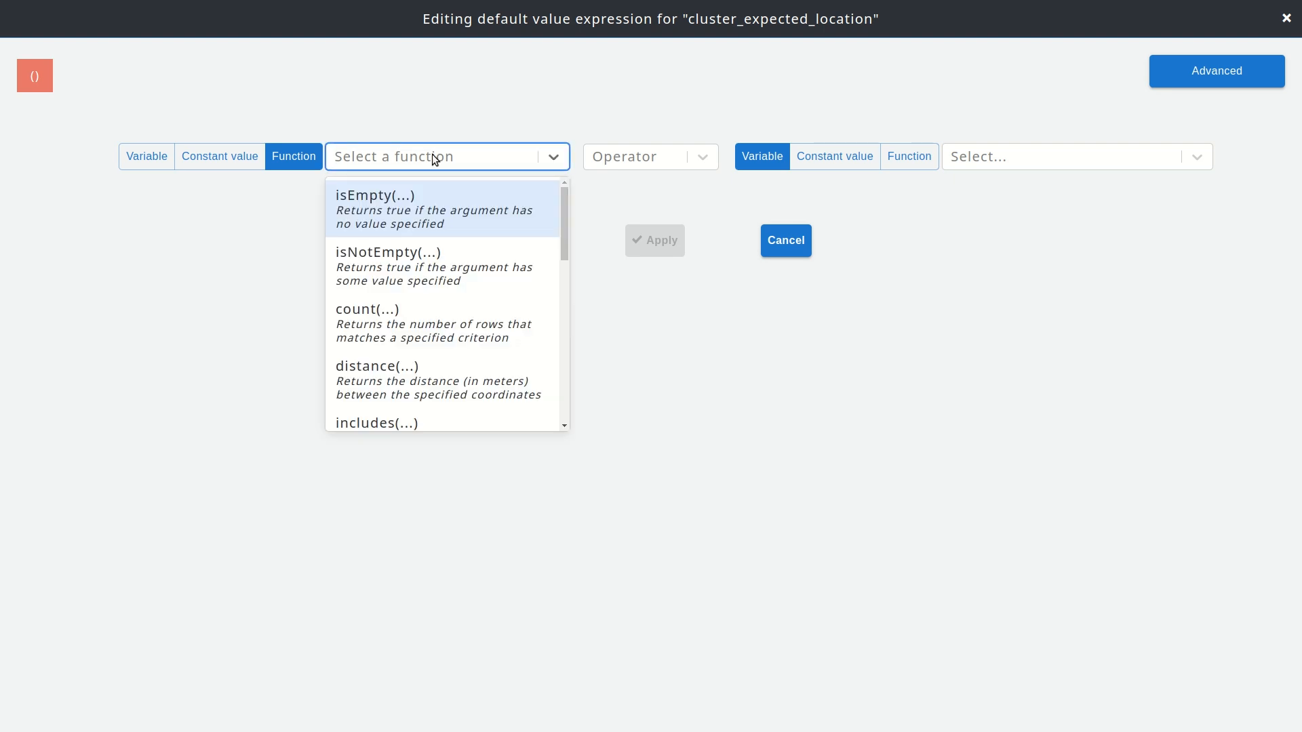
{"action": "scroll", "coordinate": [460, 341], "scroll_direction": "down", "scroll_amount": 3}
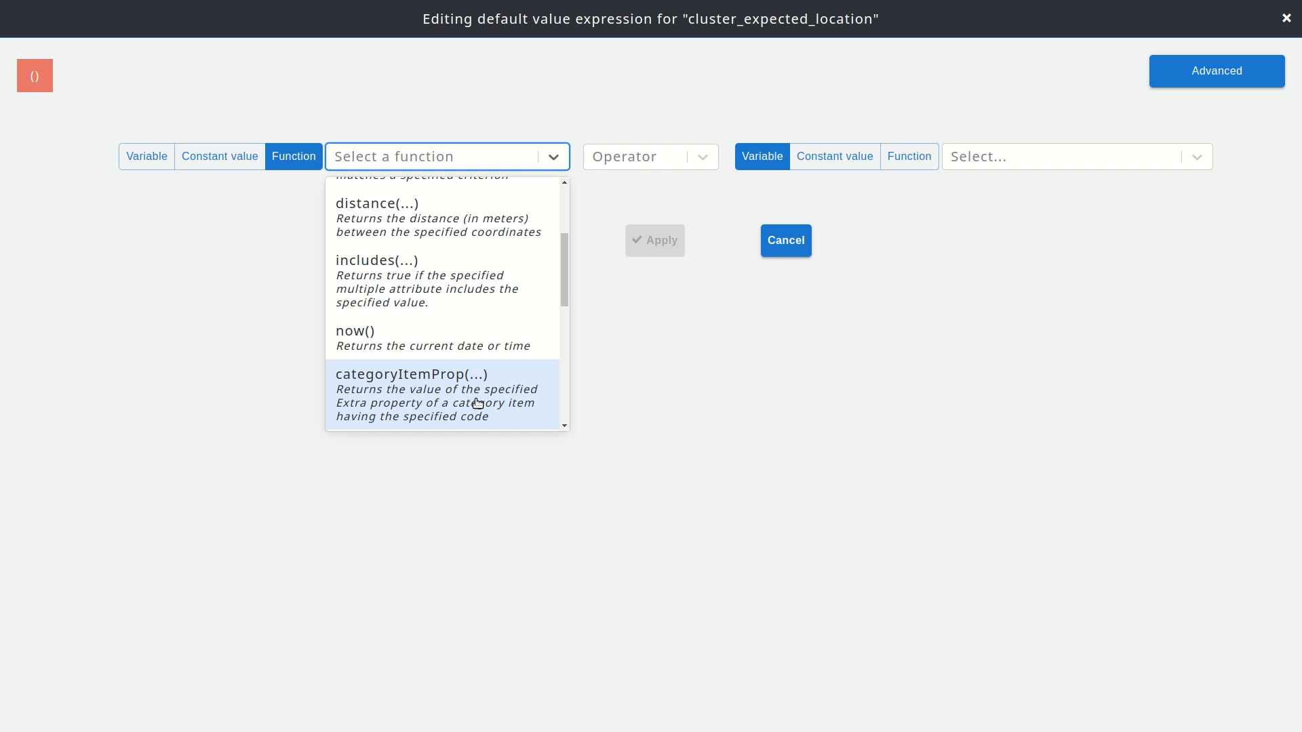
{"action": "left_click", "coordinate": [385, 160]}
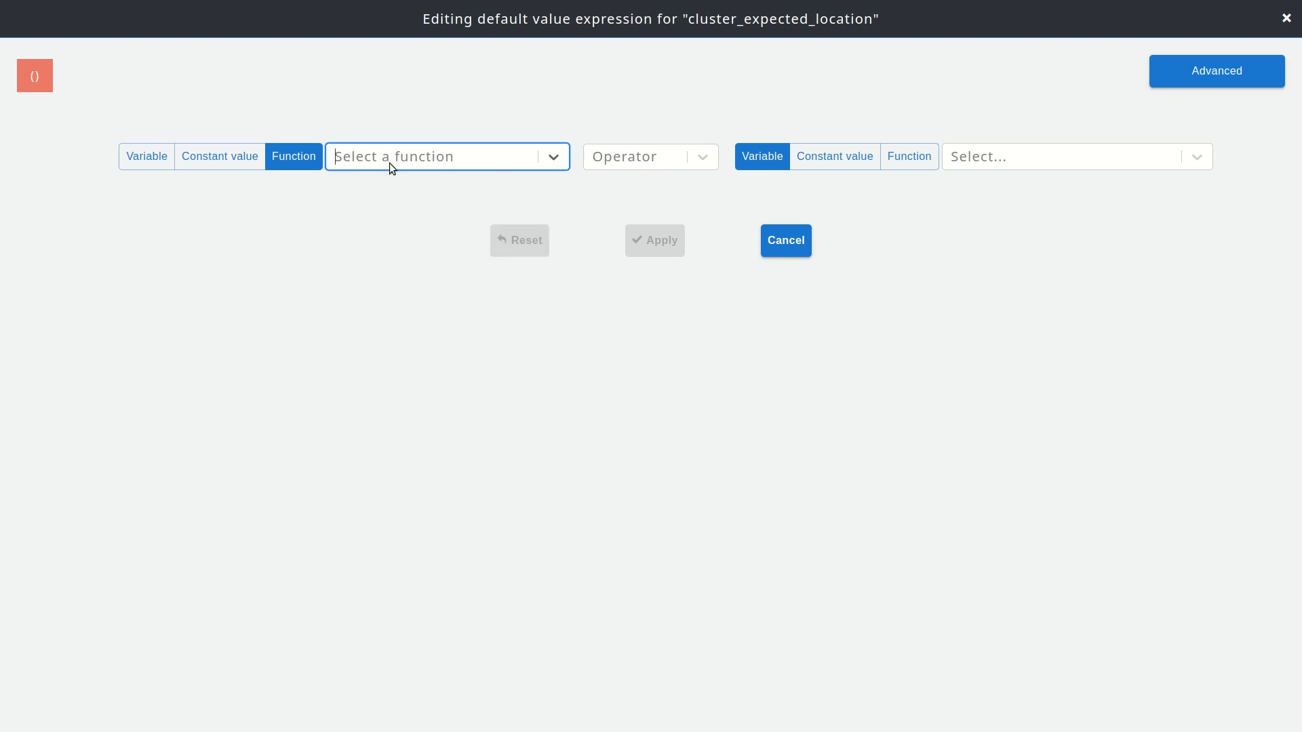
{"action": "type", "text": "cate"}
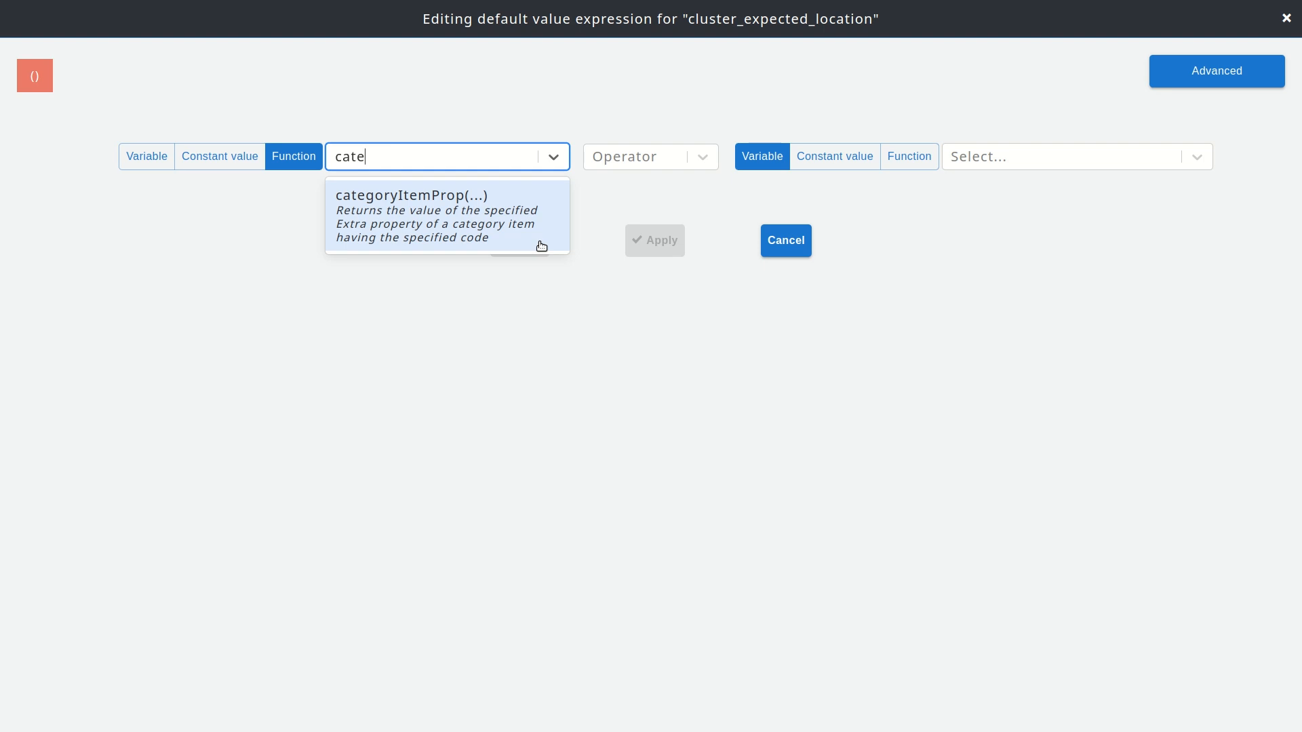
{"action": "left_click", "coordinate": [502, 246]}
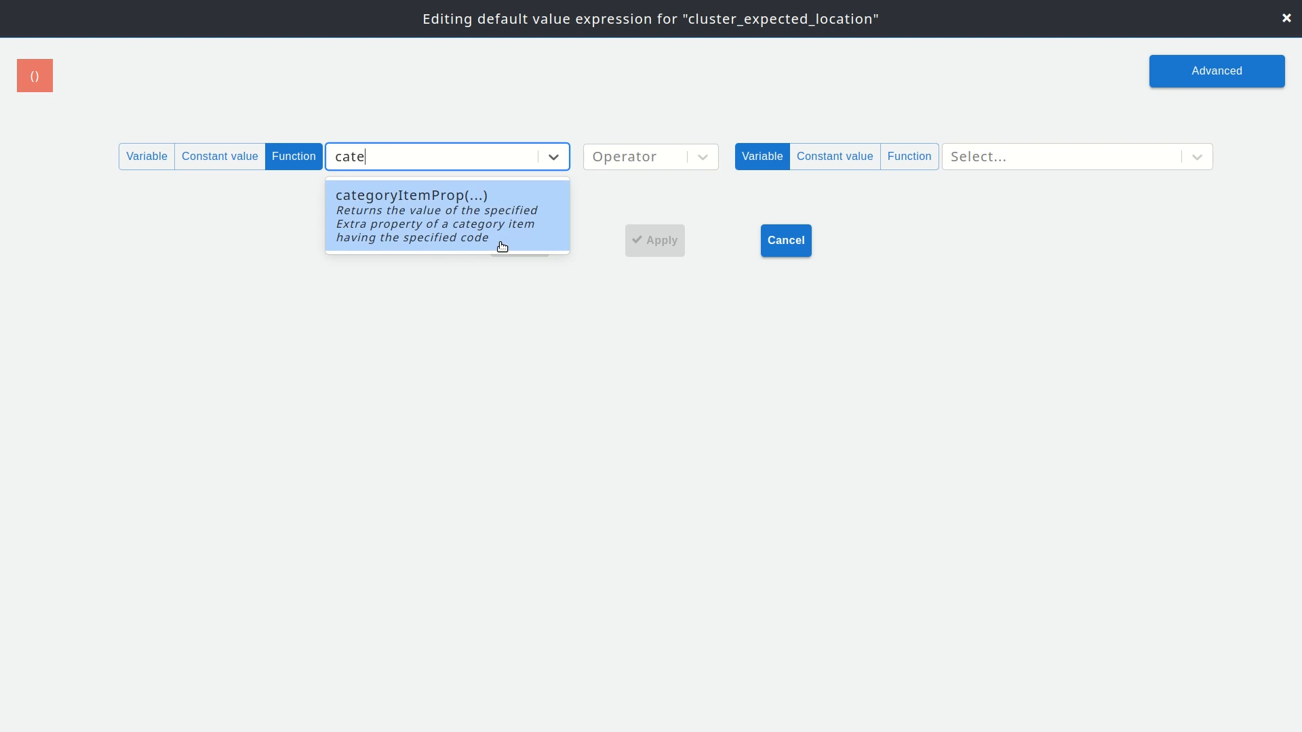
{"action": "left_click", "coordinate": [501, 247]}
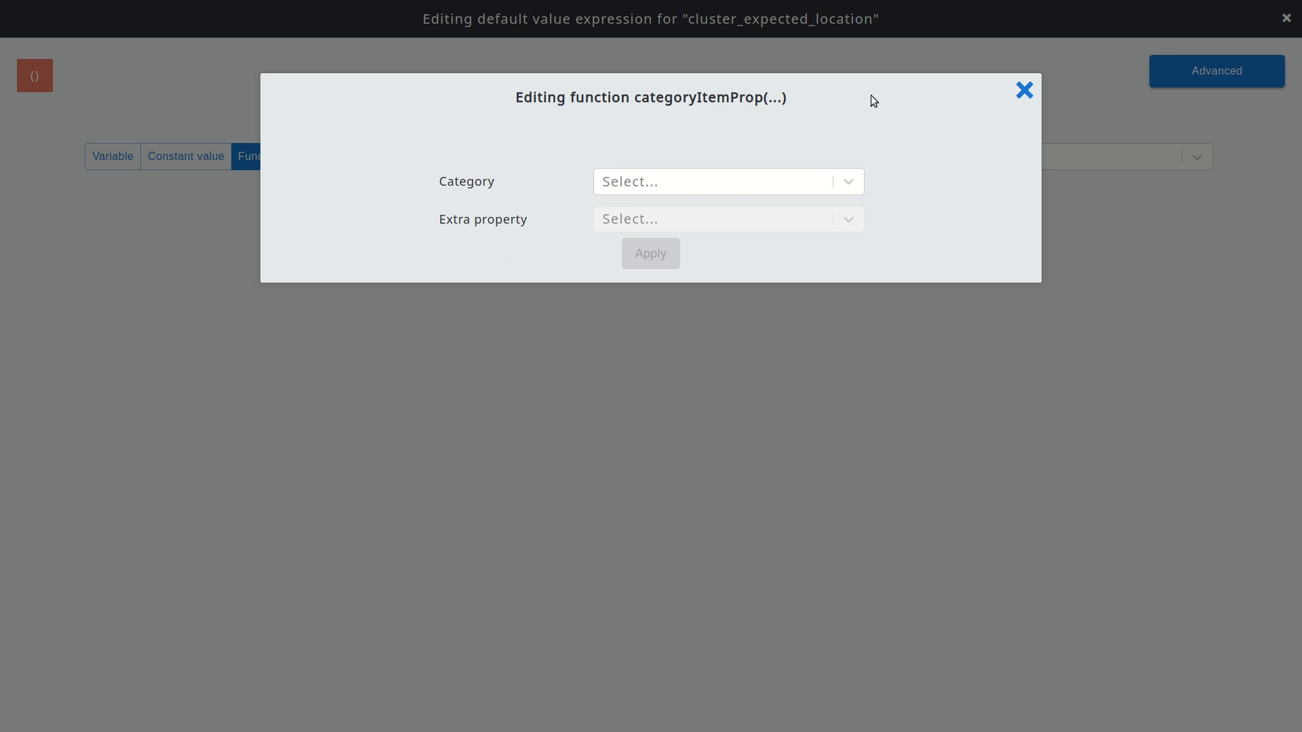
Configure the function with category sampling_point_data, extra property location, and cluster_no as the variable to filter items.
{"action": "left_click", "coordinate": [734, 184]}
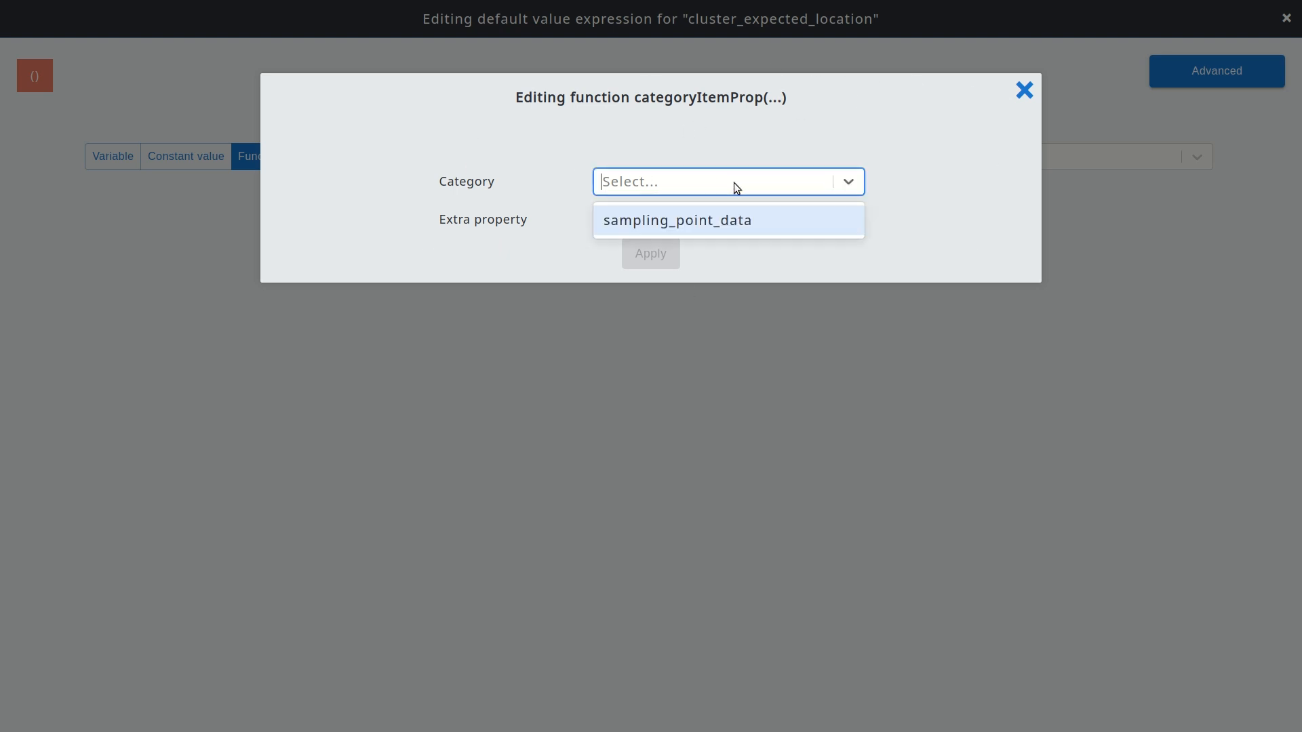
{"action": "left_click", "coordinate": [779, 223]}
{"action": "left_click", "coordinate": [706, 224]}
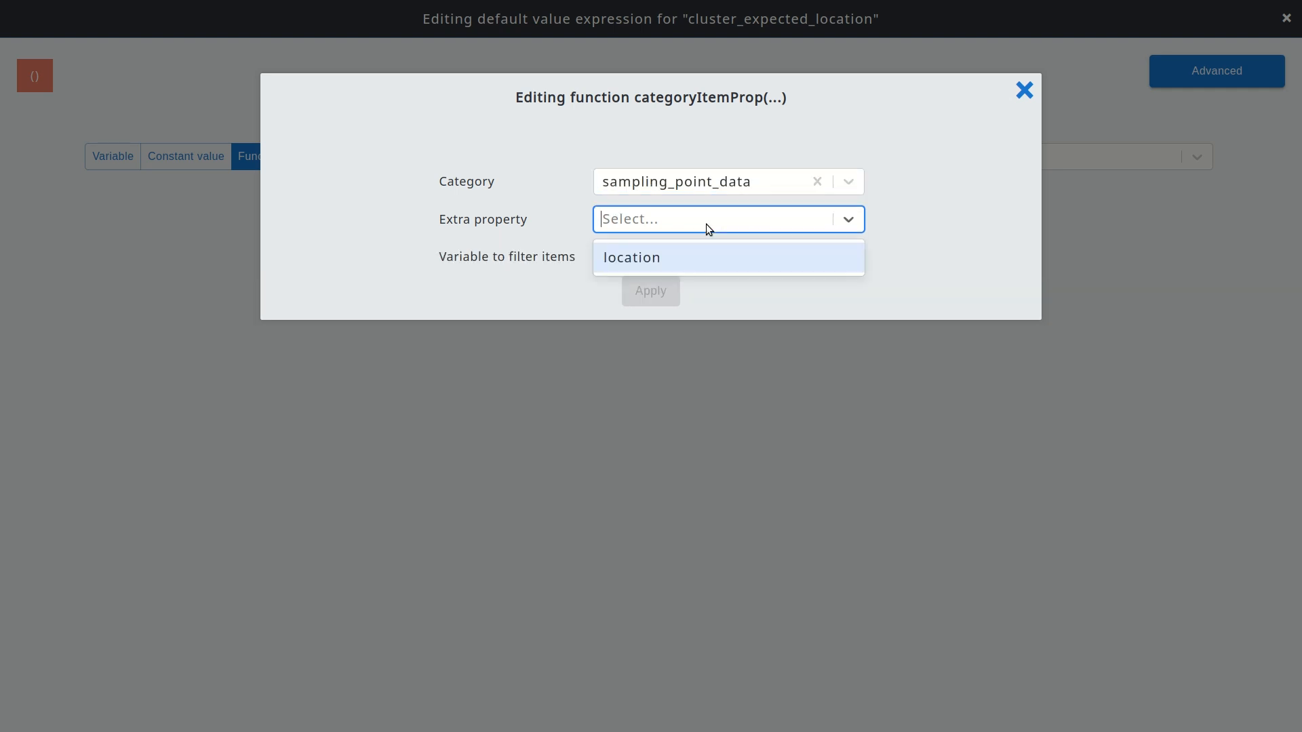
{"action": "left_click", "coordinate": [692, 261]}
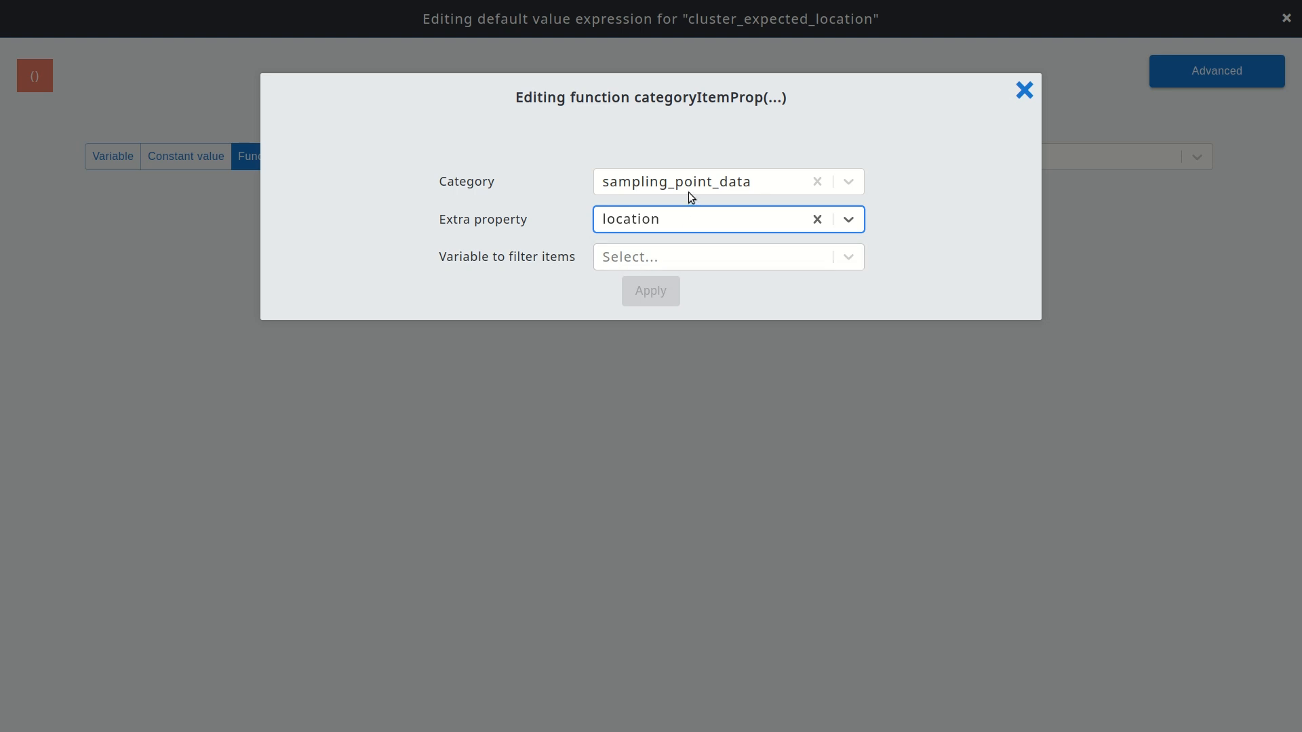
{"action": "left_click", "coordinate": [680, 262]}
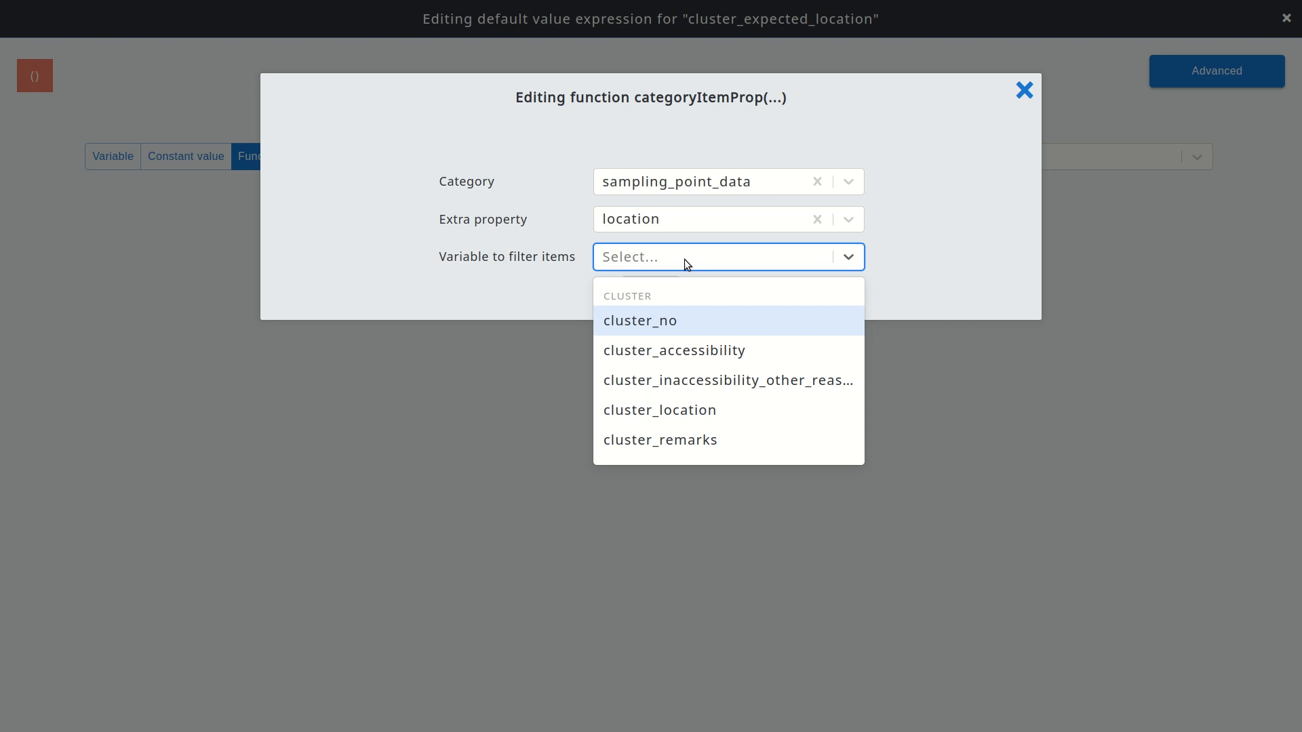
{"action": "left_click", "coordinate": [714, 330]}
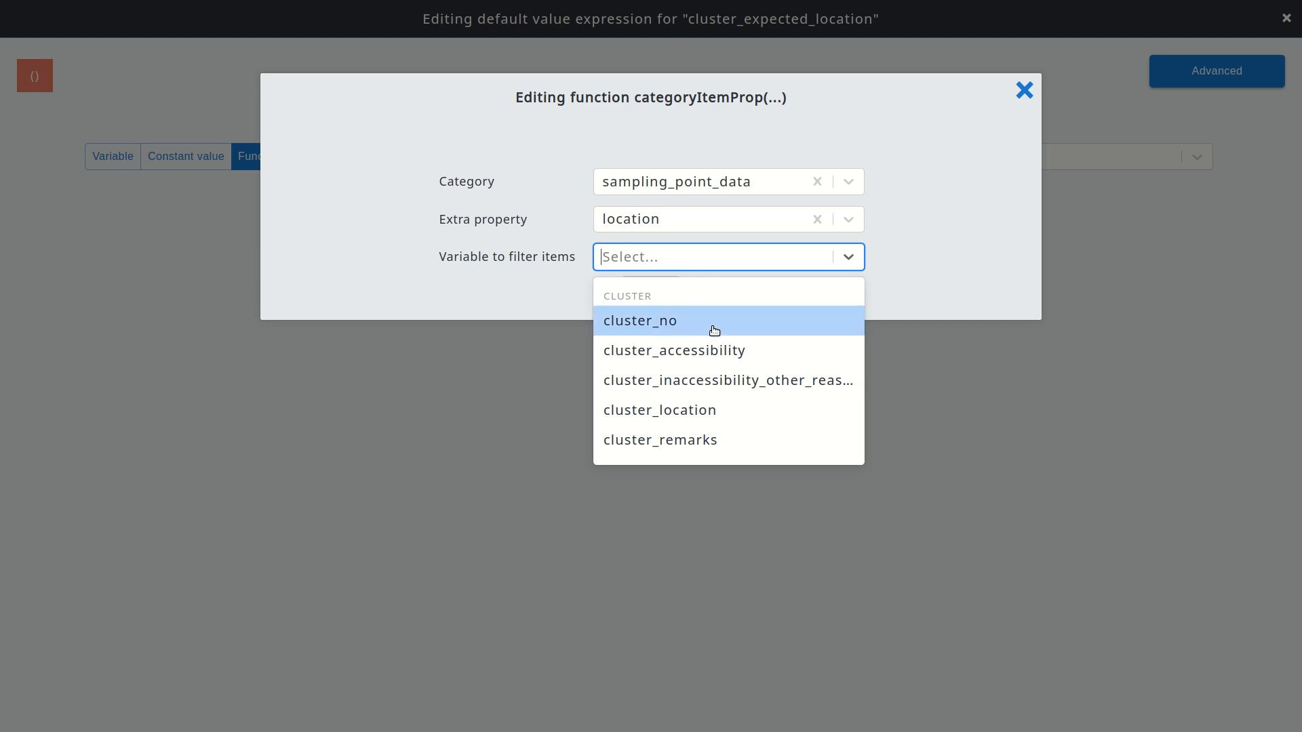
{"action": "left_click", "coordinate": [714, 331]}
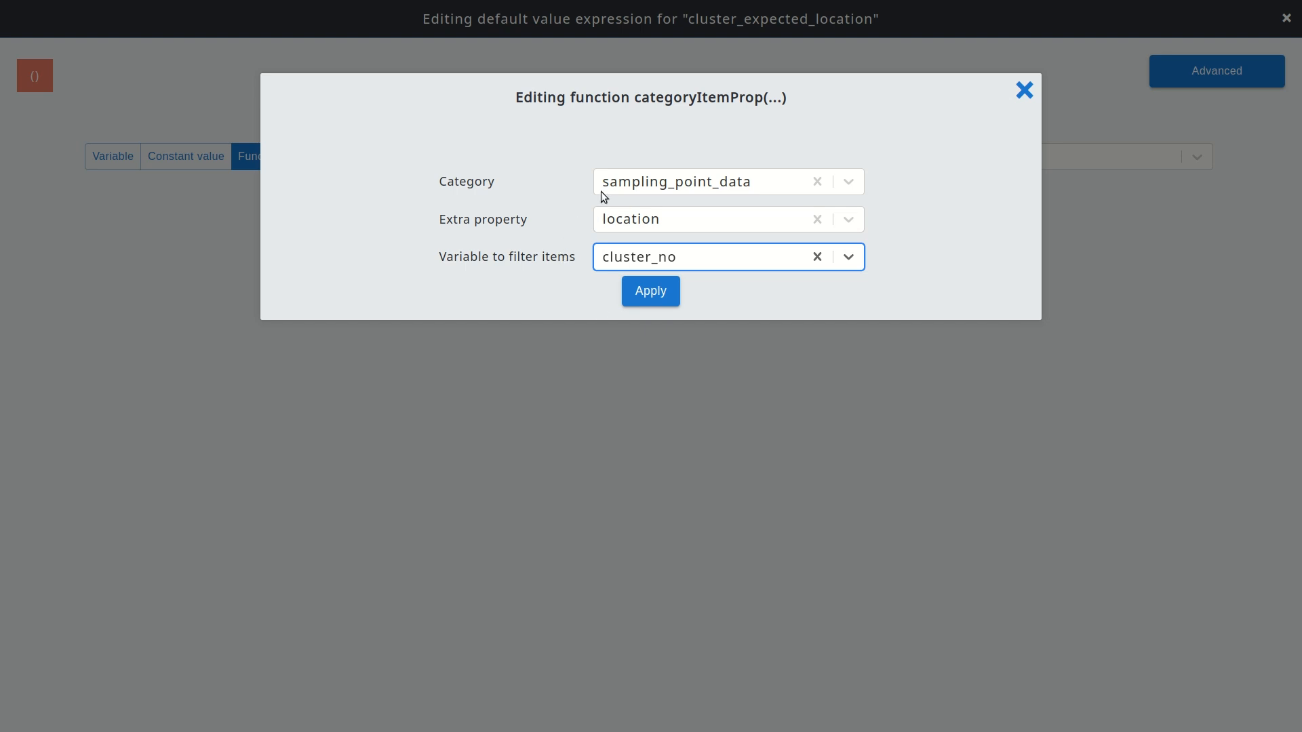
{"action": "left_click", "coordinate": [664, 304]}
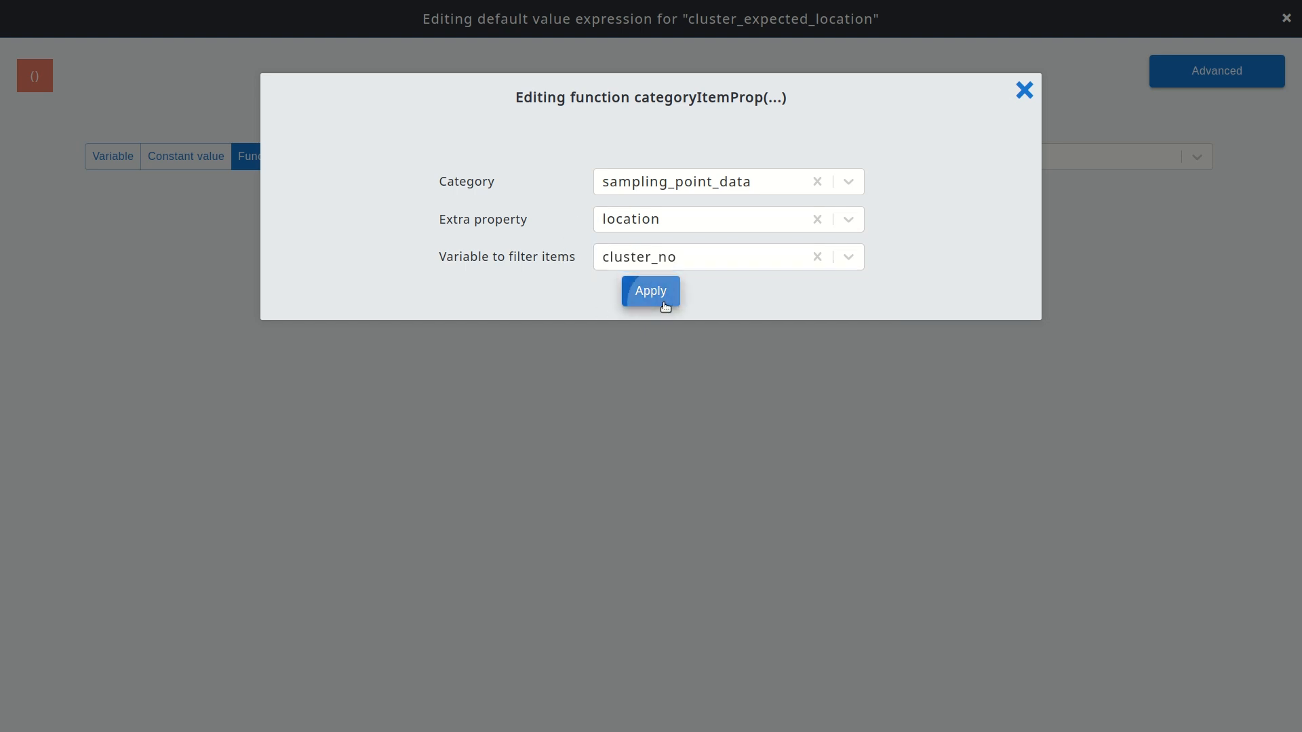
Apply the categoryItemProp expression as the default value and save the attribute, returning to the form designer.
{"action": "left_click_drag", "start_coordinate": [433, 79], "coordinate": [29, 77]}
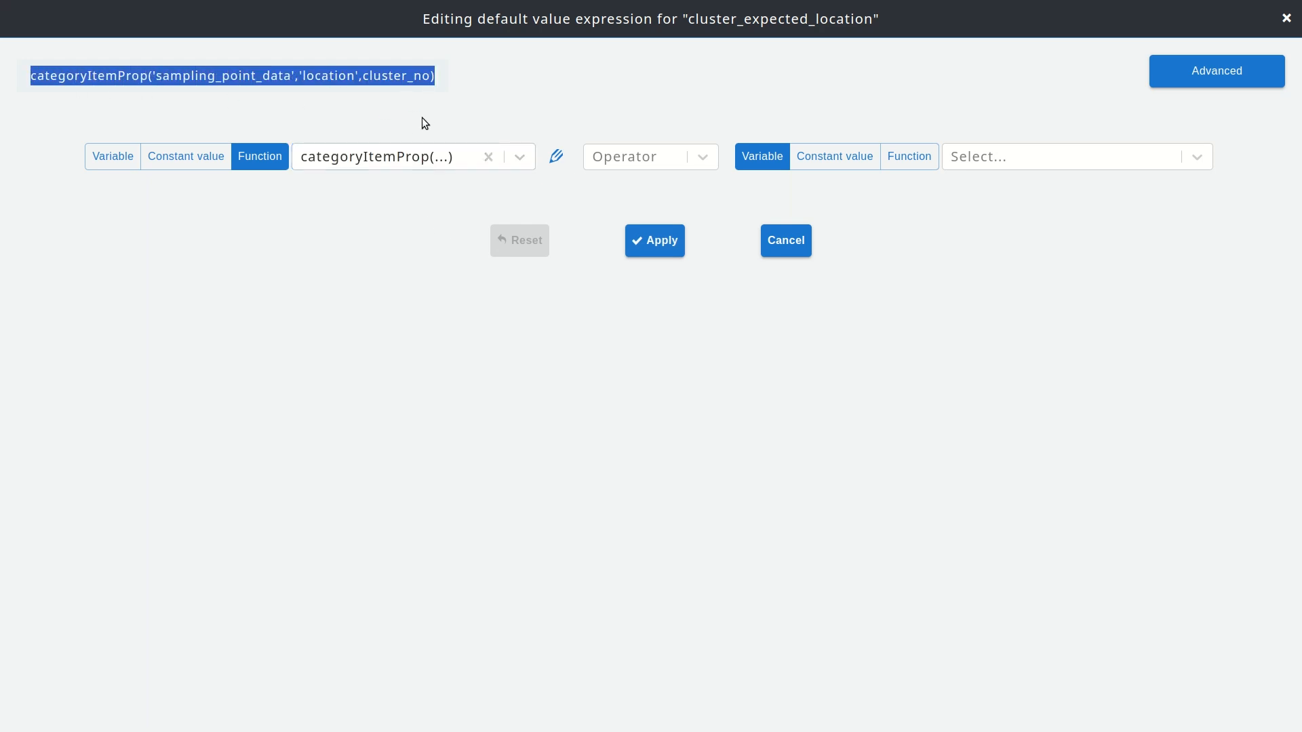
{"action": "left_click", "coordinate": [435, 80]}
{"action": "left_click_drag", "start_coordinate": [435, 76], "coordinate": [37, 77]}
{"action": "left_click", "coordinate": [442, 89]}
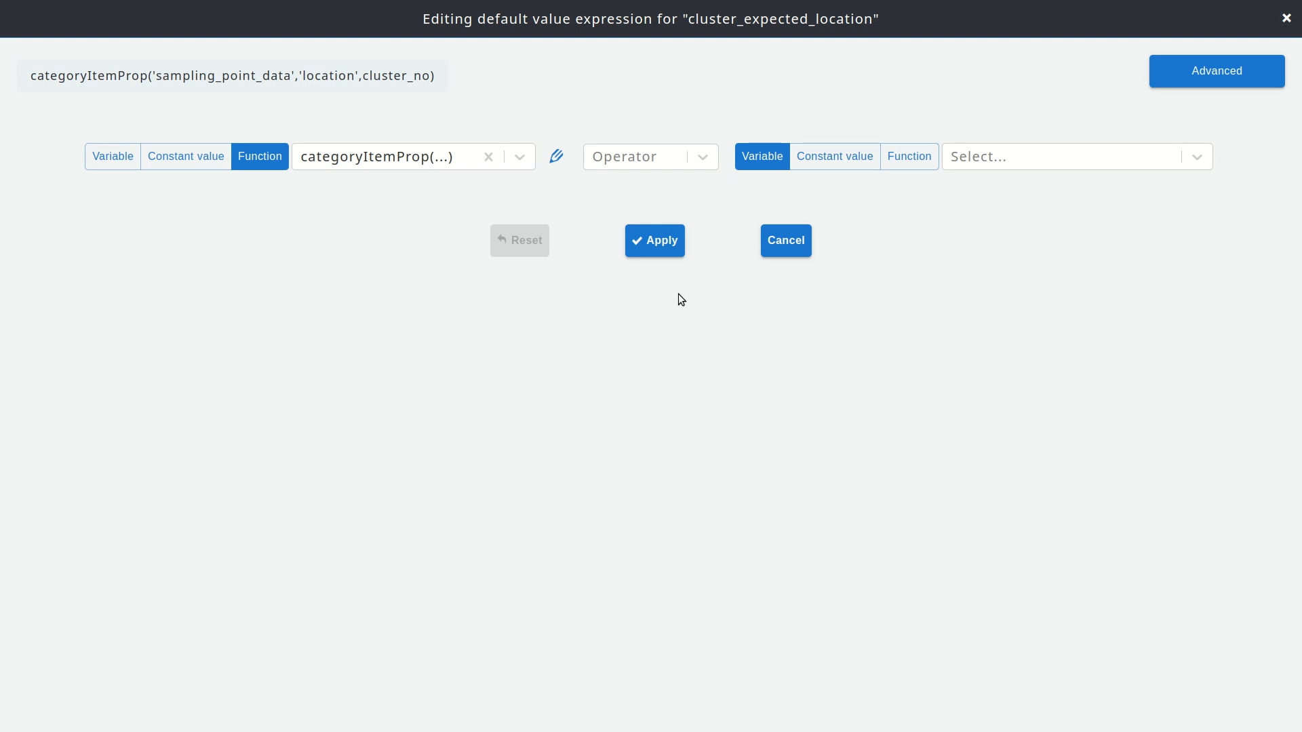
{"action": "left_click", "coordinate": [647, 250]}
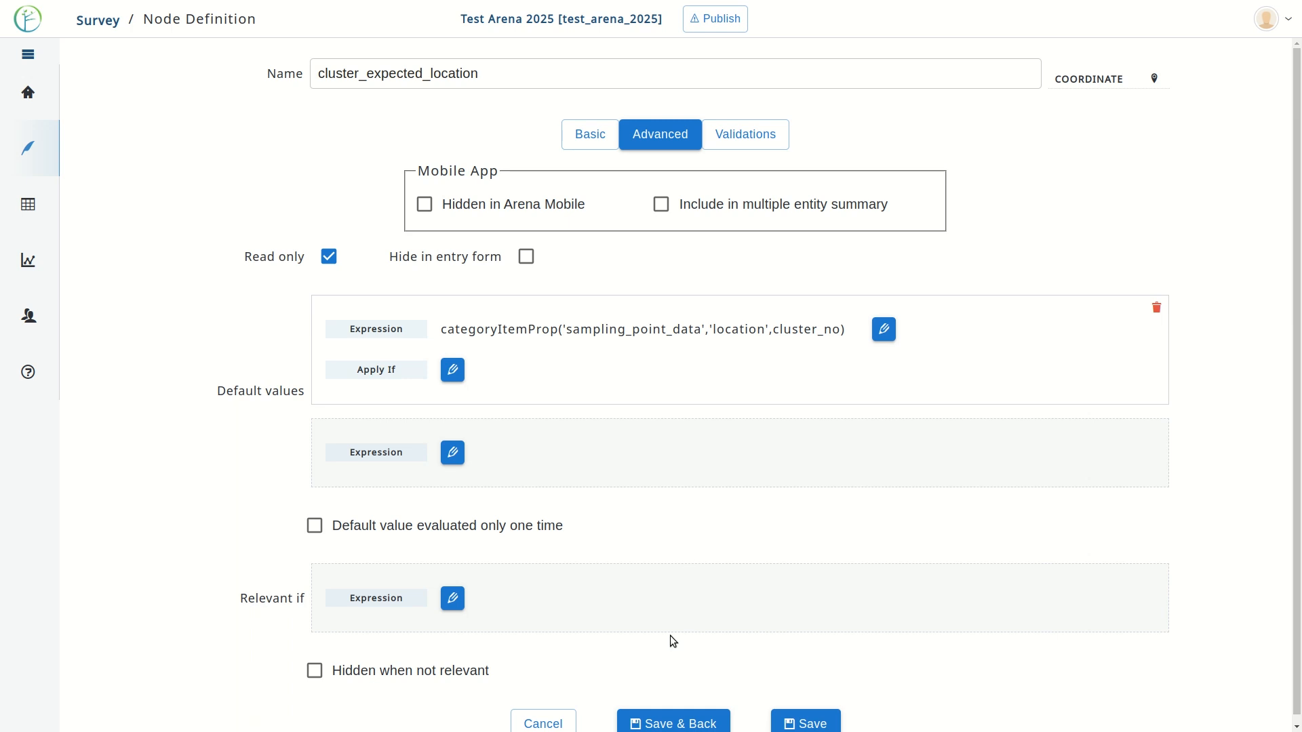
{"action": "left_click", "coordinate": [687, 724]}
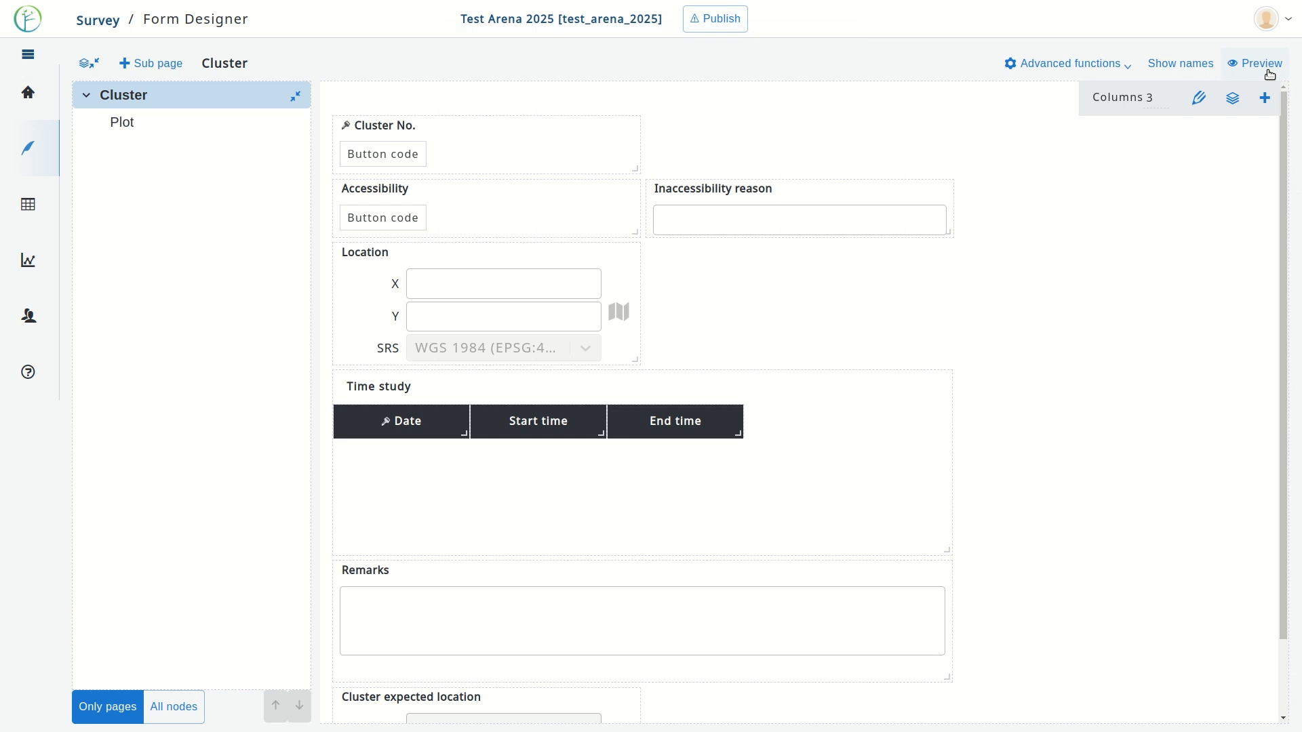
Rearrange the Cluster form so that Cluster expected location sits directly before Location in the same row, below Accessibility.
{"action": "scroll", "coordinate": [886, 391], "scroll_direction": "down", "scroll_amount": 2}
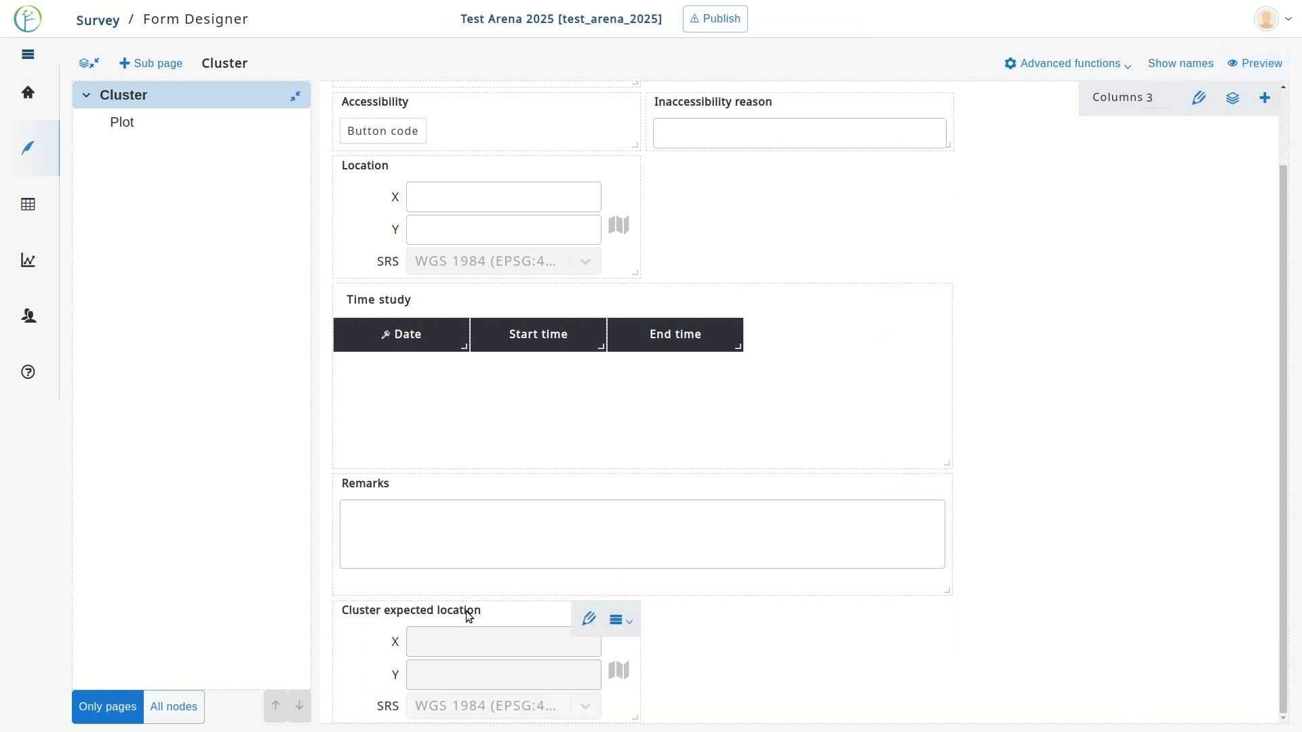
{"action": "left_click_drag", "start_coordinate": [370, 623], "coordinate": [692, 247]}
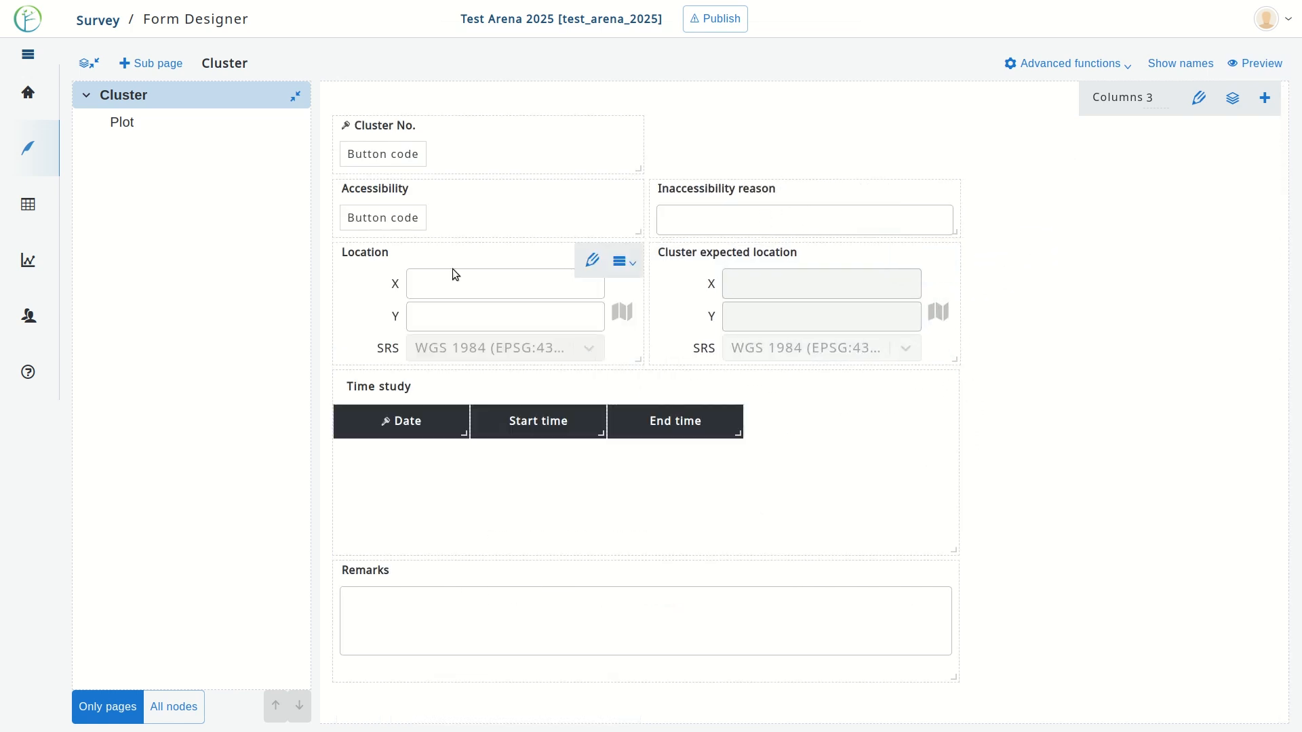
{"action": "left_click_drag", "start_coordinate": [375, 255], "coordinate": [993, 268]}
{"action": "left_click_drag", "start_coordinate": [791, 255], "coordinate": [474, 266]}
{"action": "left_click_drag", "start_coordinate": [1034, 253], "coordinate": [722, 259]}
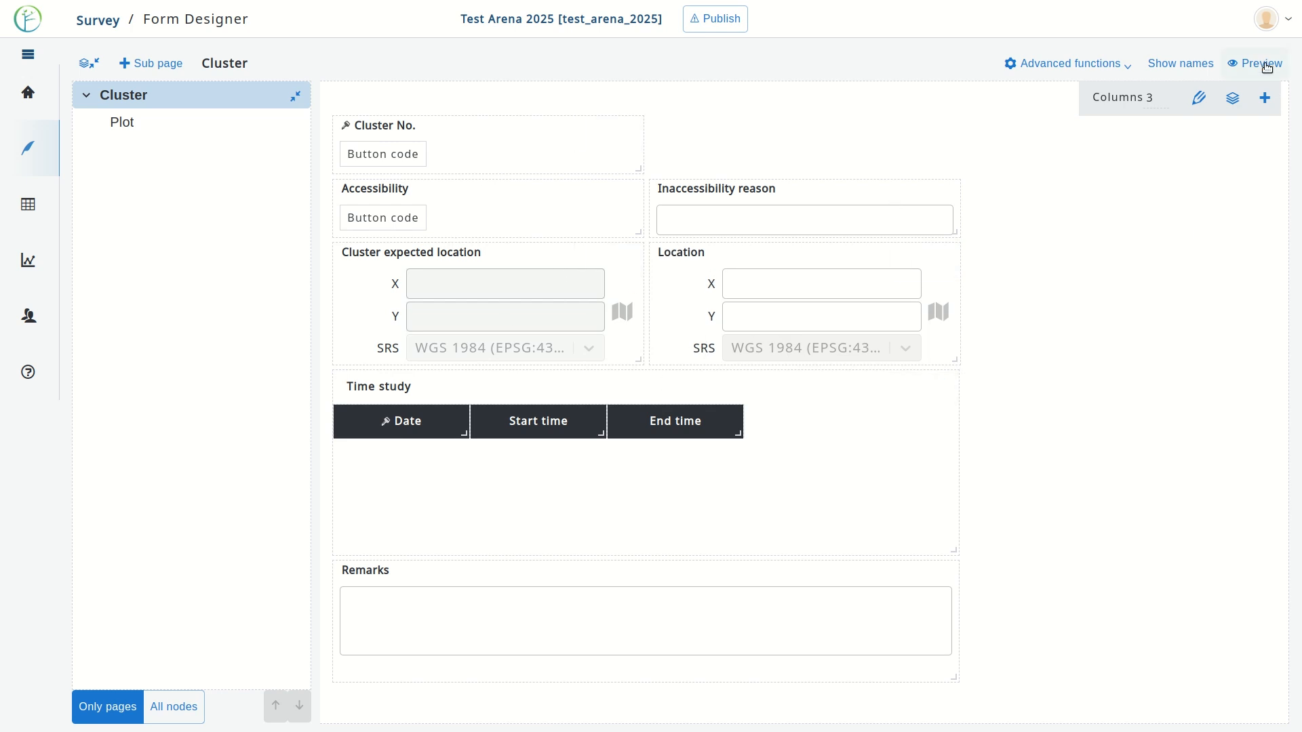
Preview the form with Italy as Cluster No. and inspect the cluster's expected location close up on the map.
{"action": "left_click", "coordinate": [1260, 63]}
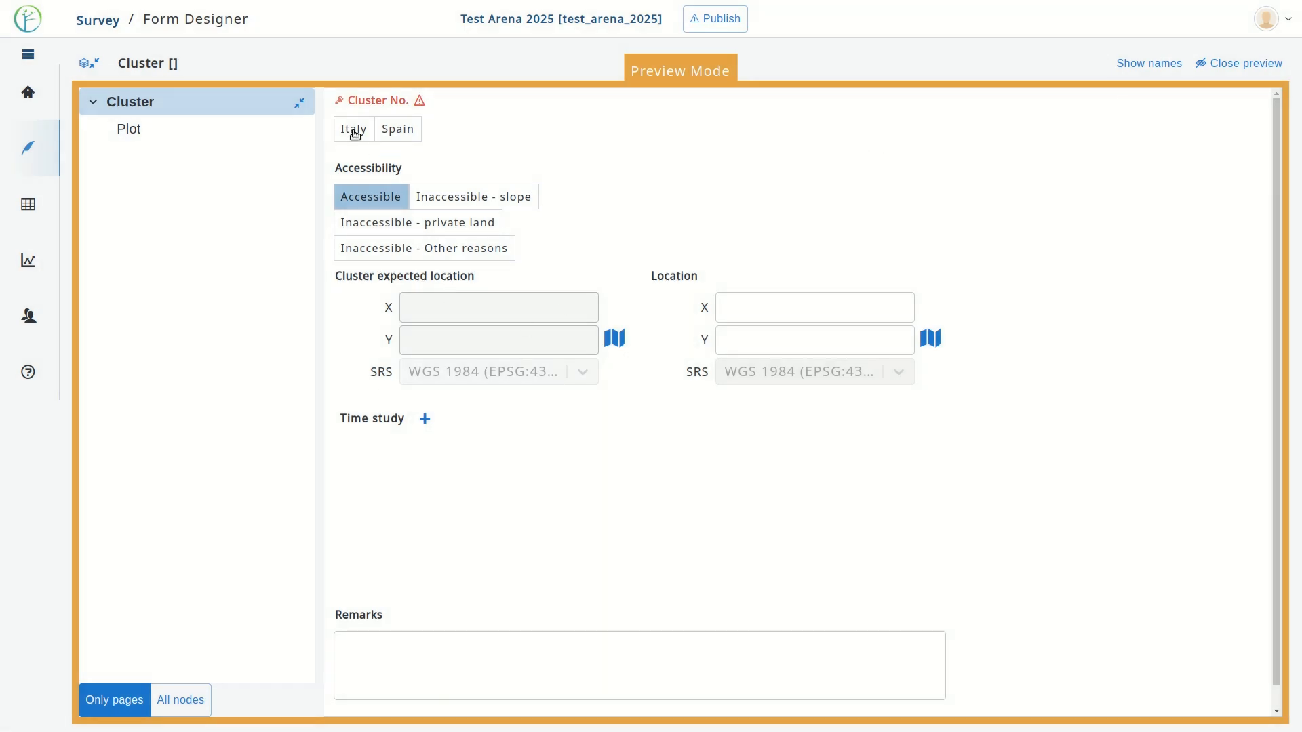
{"action": "left_click", "coordinate": [355, 134]}
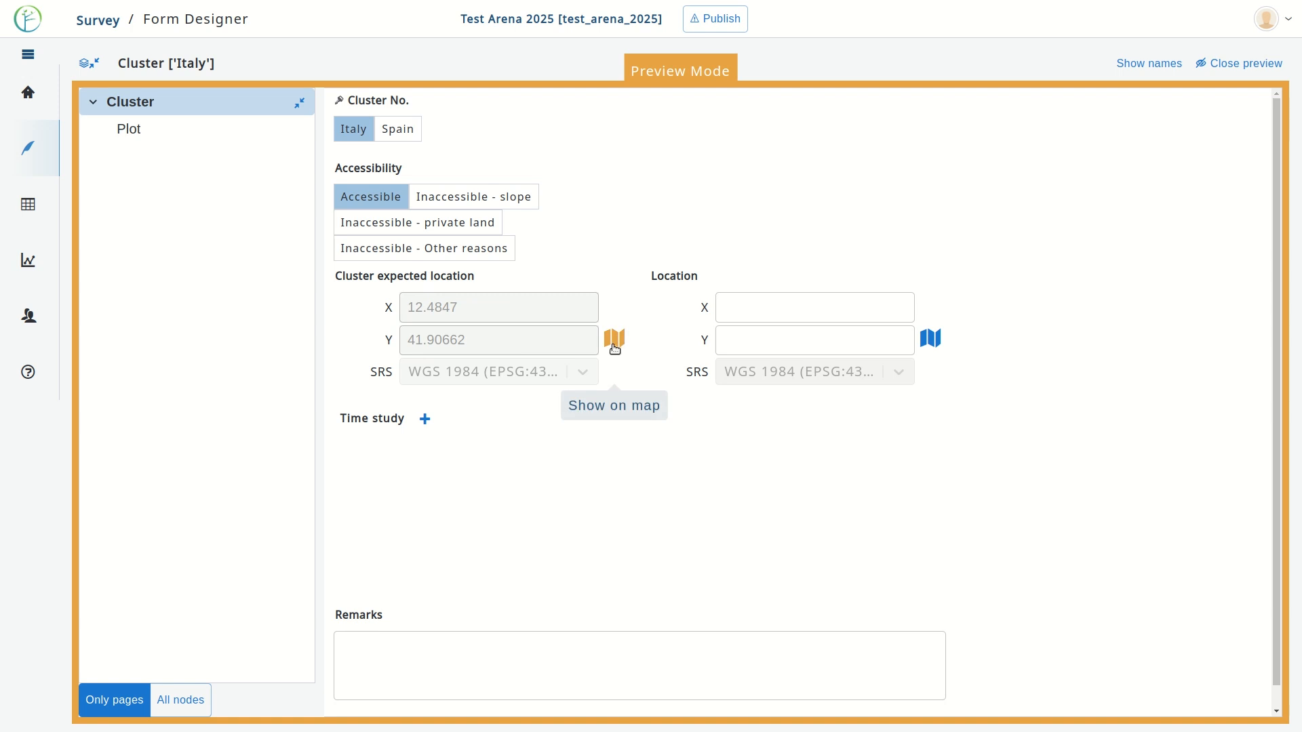
{"action": "left_click", "coordinate": [614, 339]}
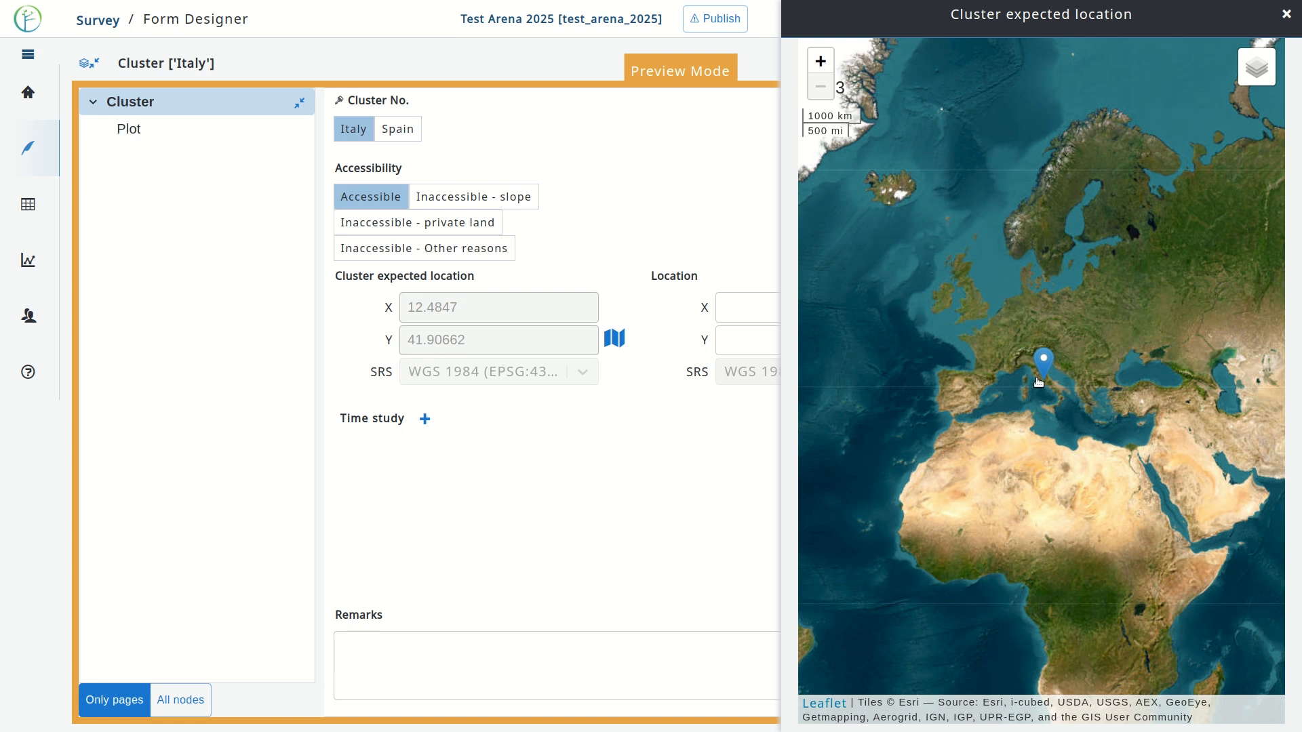
{"action": "scroll", "coordinate": [1038, 382], "scroll_direction": "up", "scroll_amount": 4}
{"action": "scroll", "coordinate": [1017, 409], "scroll_direction": "up", "scroll_amount": 4}
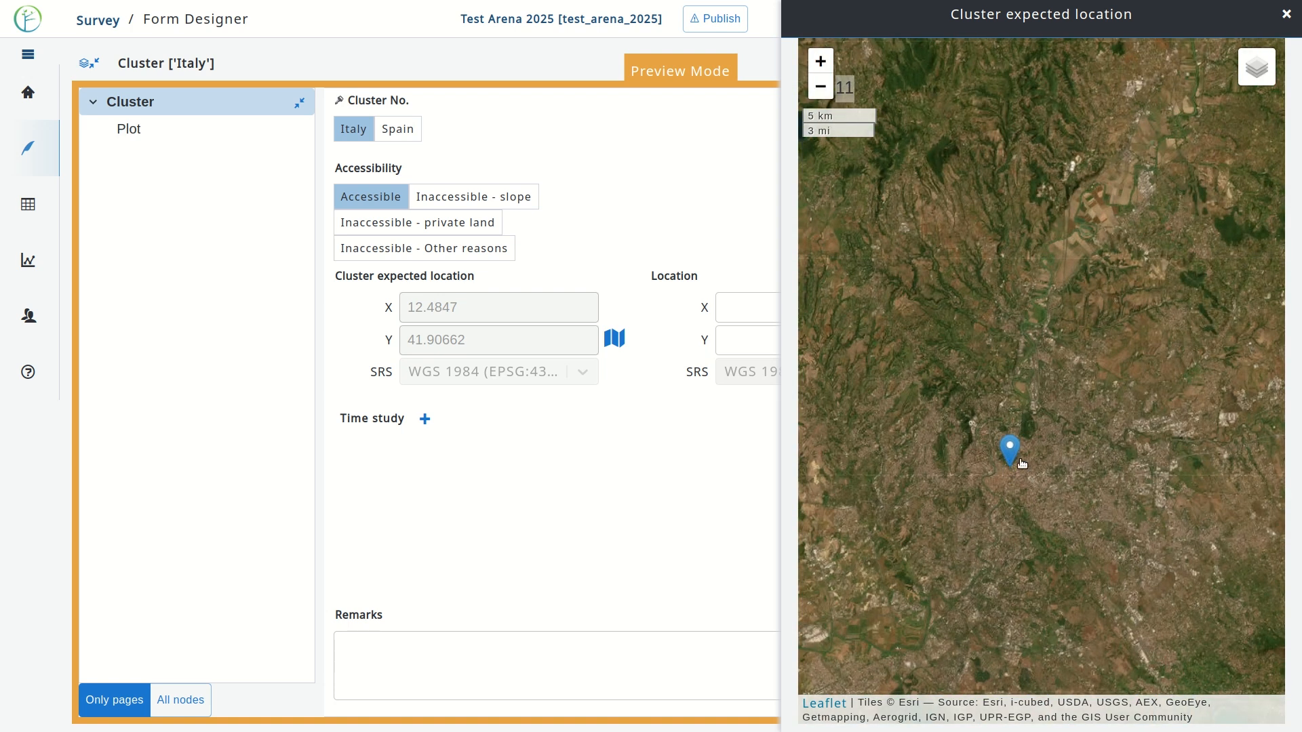
Switch the map's base layer to OpenStreetMap and examine the surroundings of the Italy marker.
{"action": "mouse_move", "coordinate": [1253, 76]}
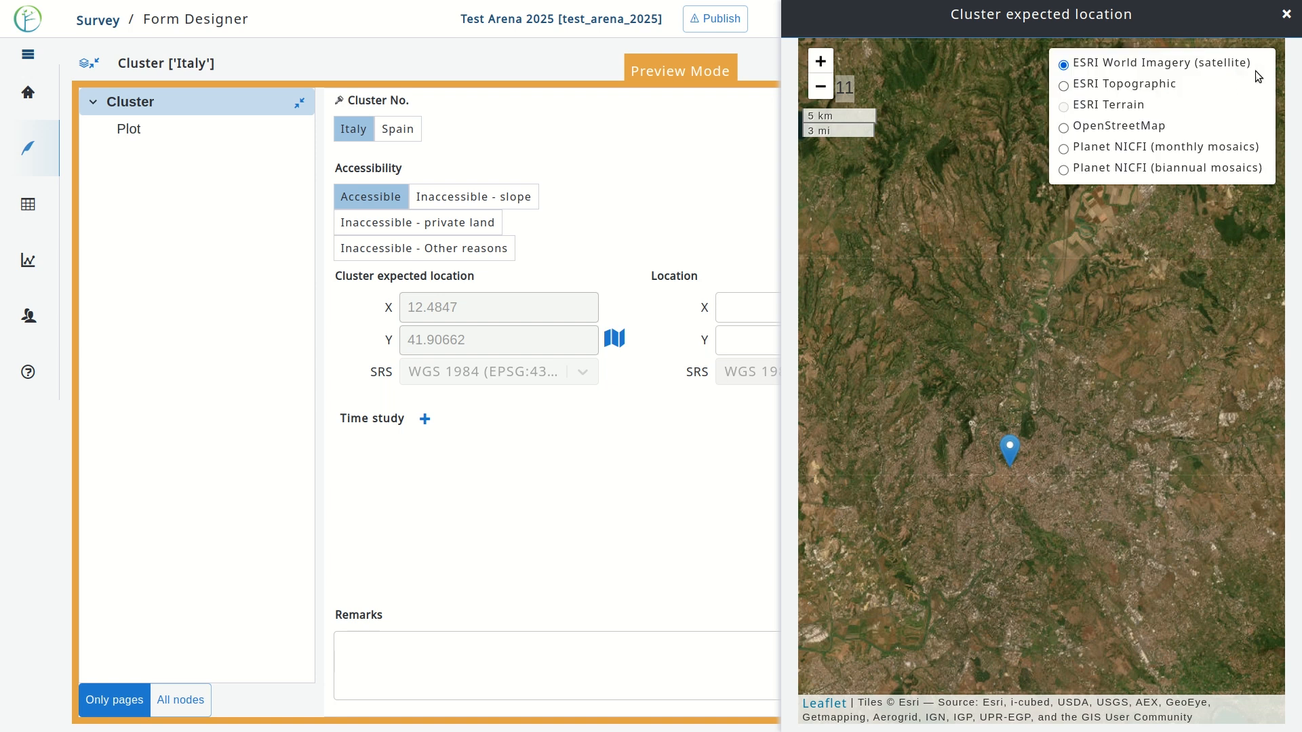
{"action": "left_click", "coordinate": [1091, 128]}
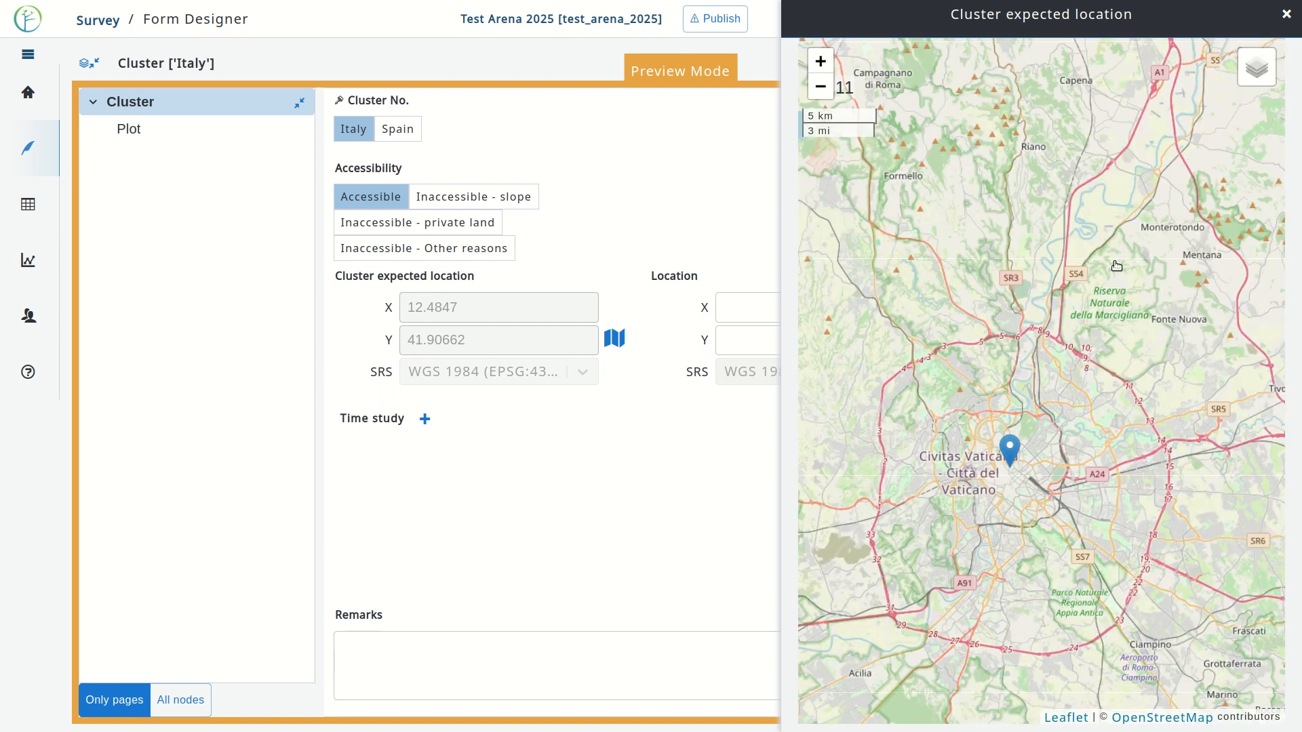
{"action": "scroll", "coordinate": [1007, 498], "scroll_direction": "down", "scroll_amount": 4}
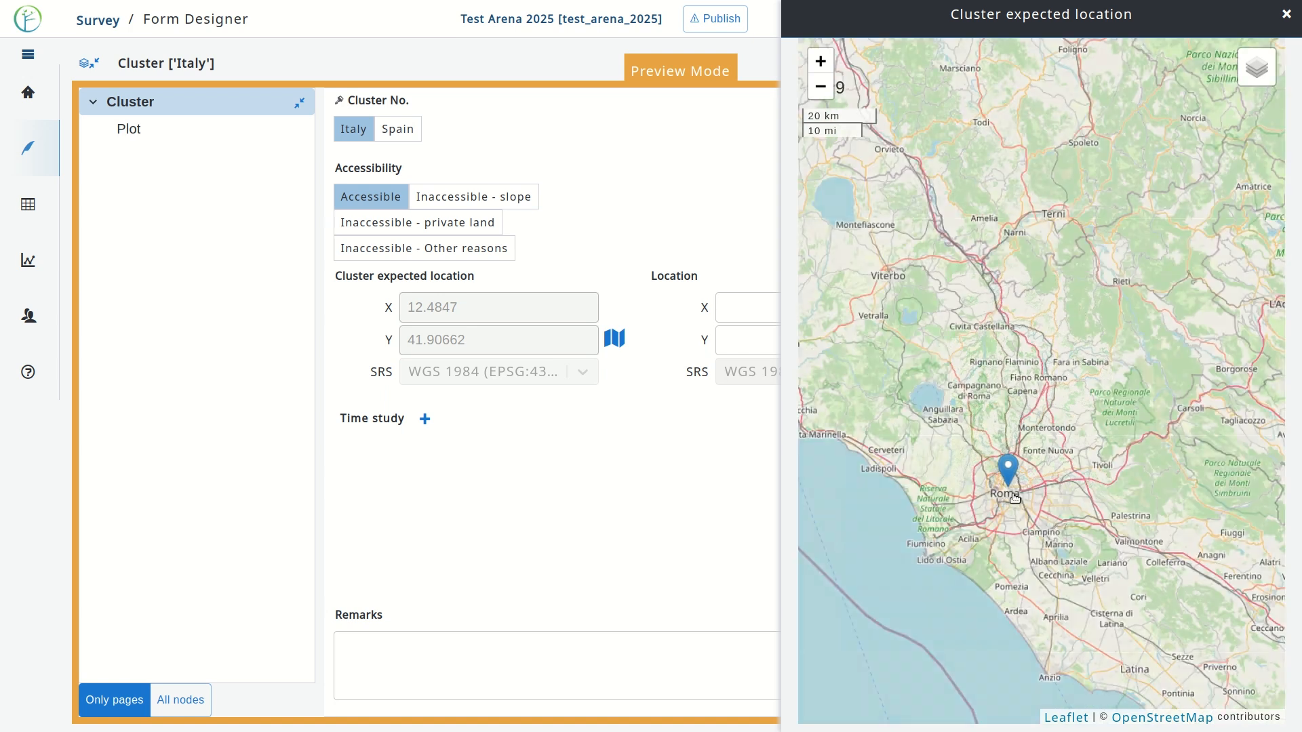
{"action": "scroll", "coordinate": [1009, 404], "scroll_direction": "down", "scroll_amount": 2}
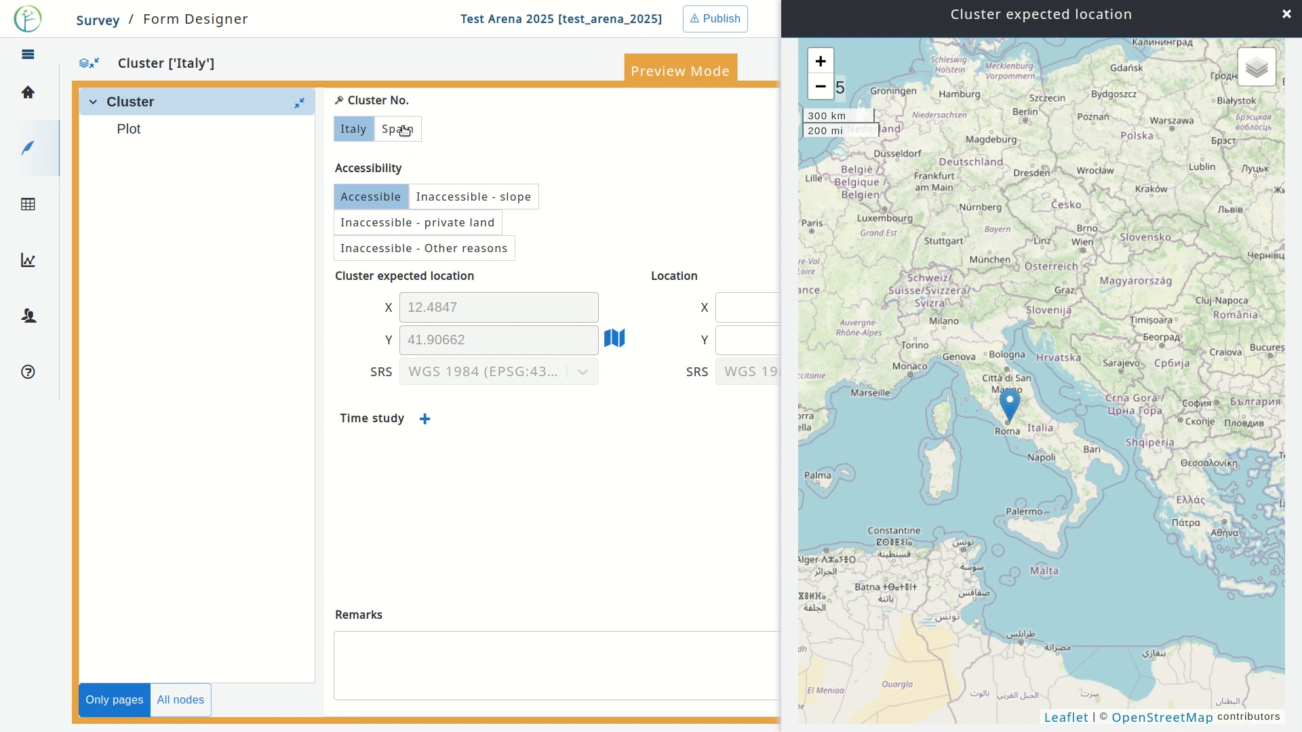
Change the previewed Cluster No. to Spain, check its expected location on the map, and return to the form designer.
{"action": "left_click", "coordinate": [404, 130]}
{"action": "mouse_move", "coordinate": [1170, 101]}
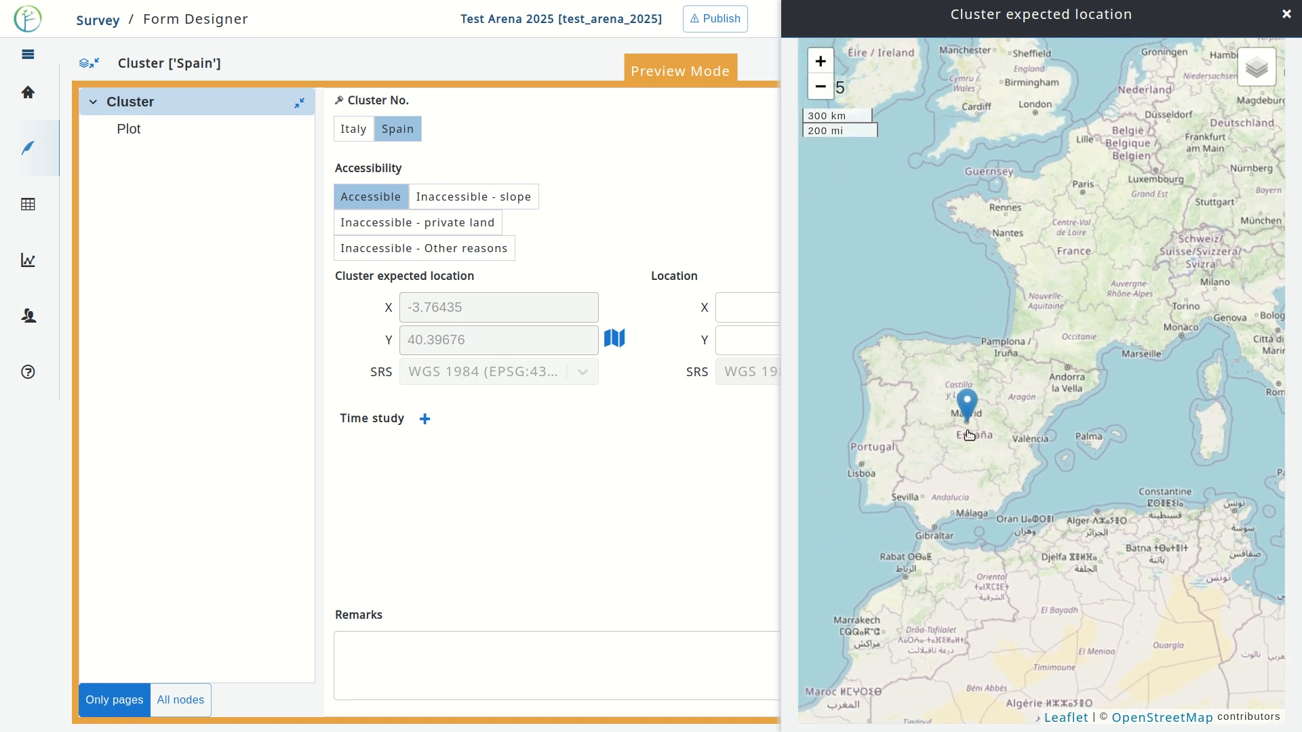
{"action": "mouse_move", "coordinate": [1244, 59]}
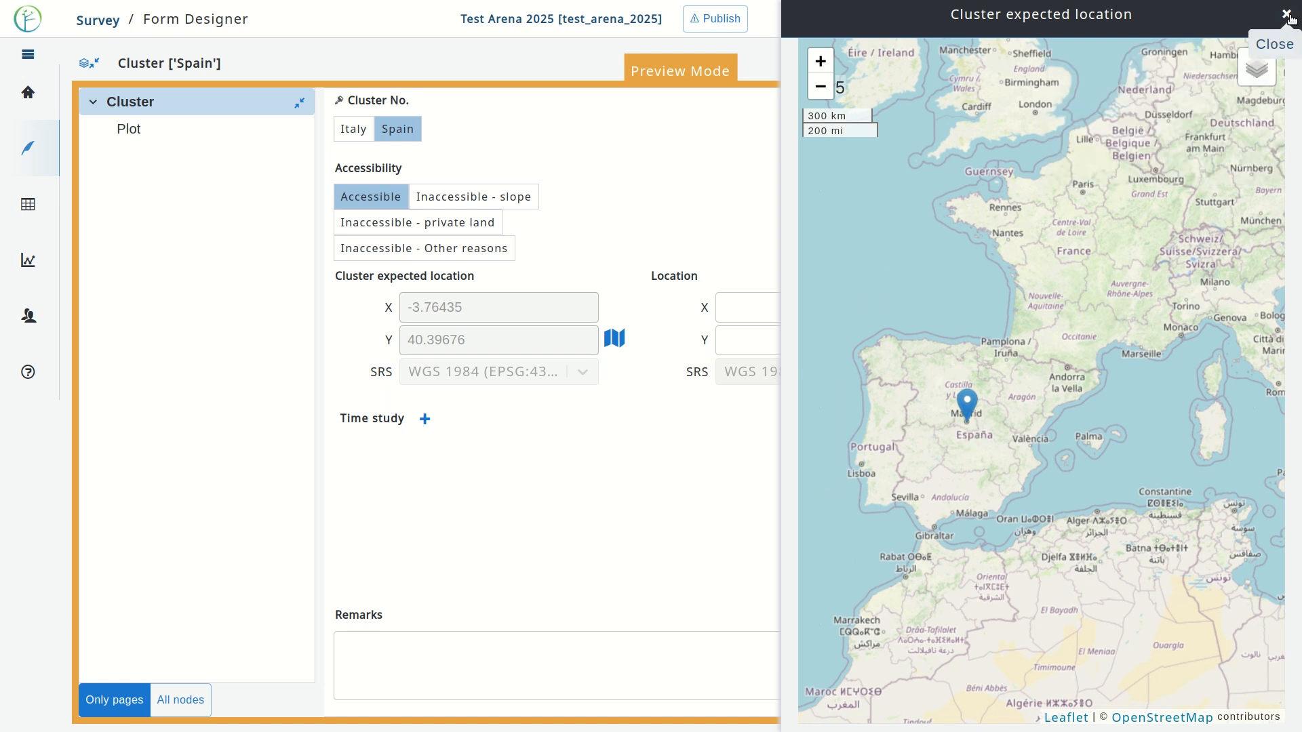
{"action": "left_click", "coordinate": [1286, 14]}
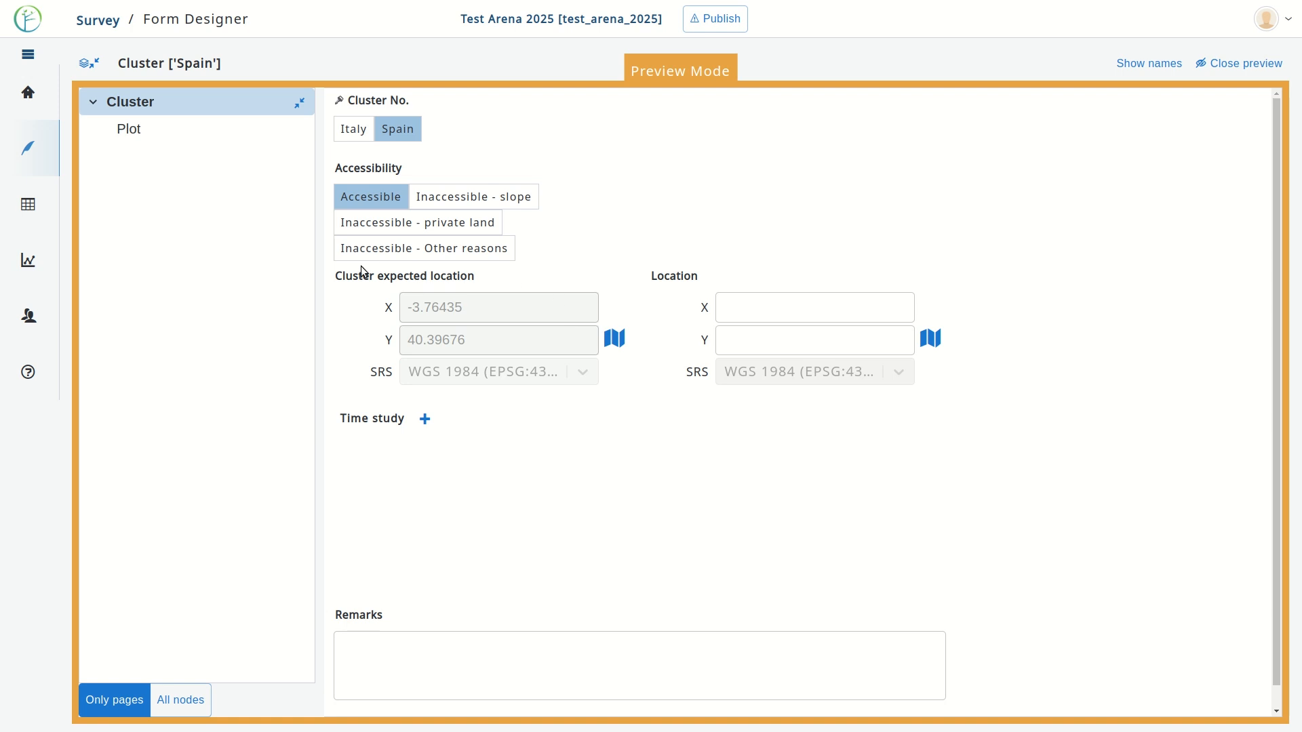
{"action": "left_click", "coordinate": [733, 304]}
{"action": "left_click", "coordinate": [1229, 67]}
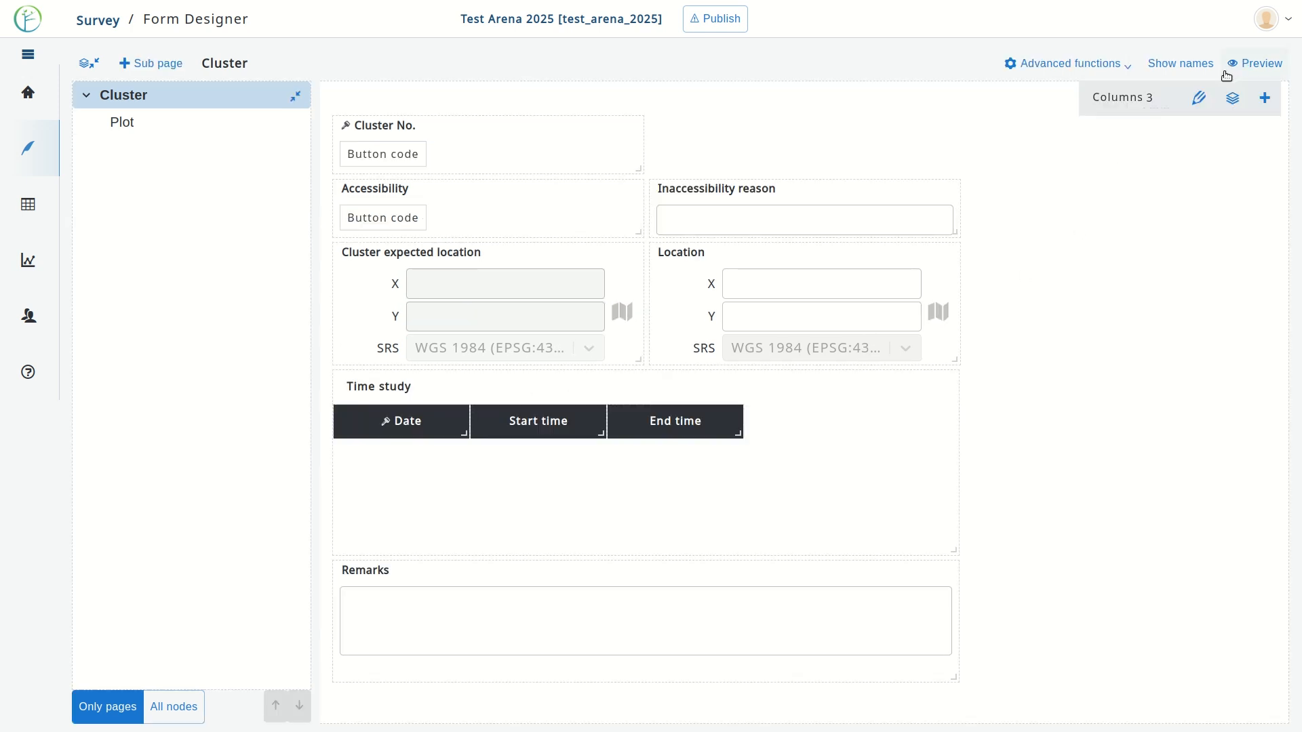